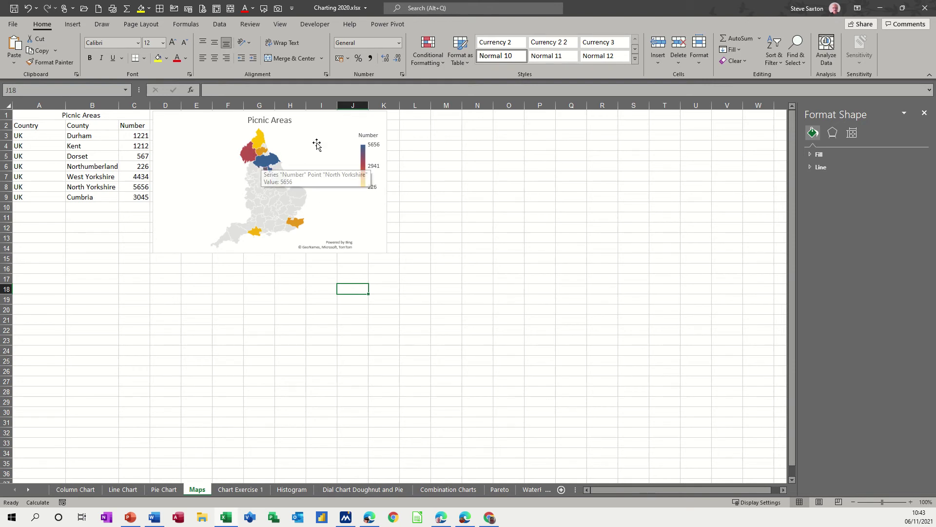
- Delete the old map chart and select the county data A2:C9
{"action": "left_click", "coordinate": [383, 121]}
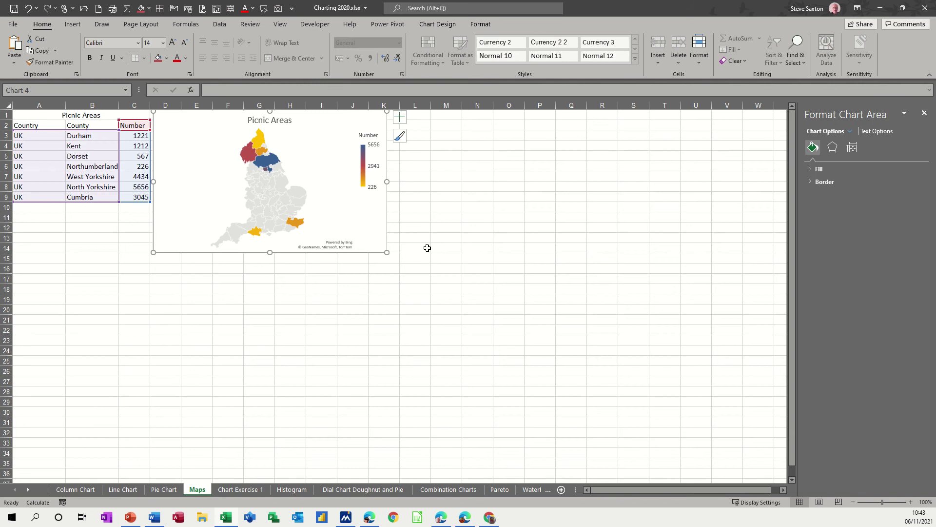
{"action": "key", "text": "Delete"}
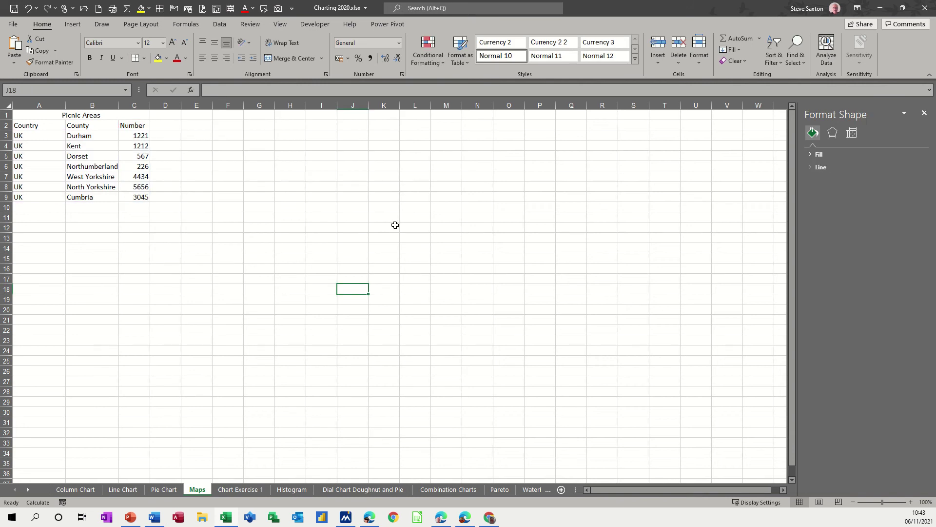
{"action": "left_click_drag", "start_coordinate": [38, 132], "coordinate": [139, 197]}
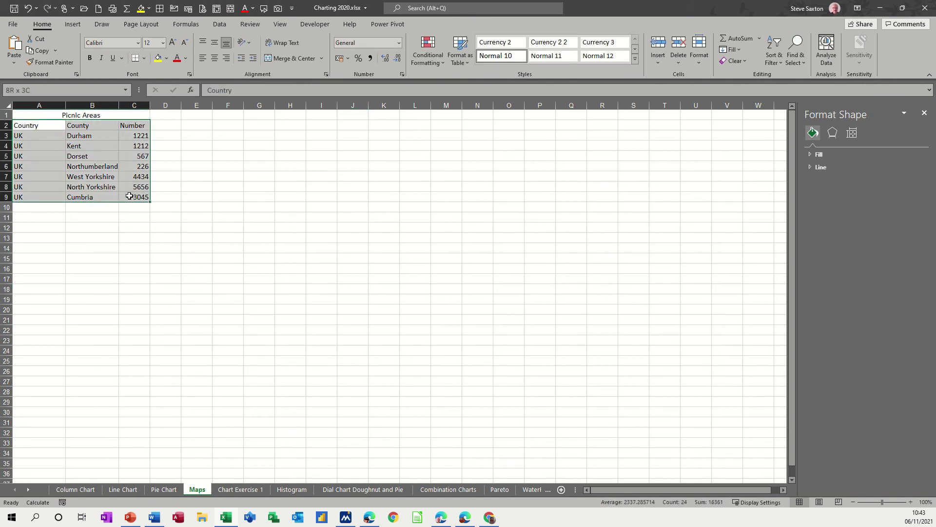
- Insert a Filled Map chart and move it up beside the data
{"action": "left_click", "coordinate": [70, 24]}
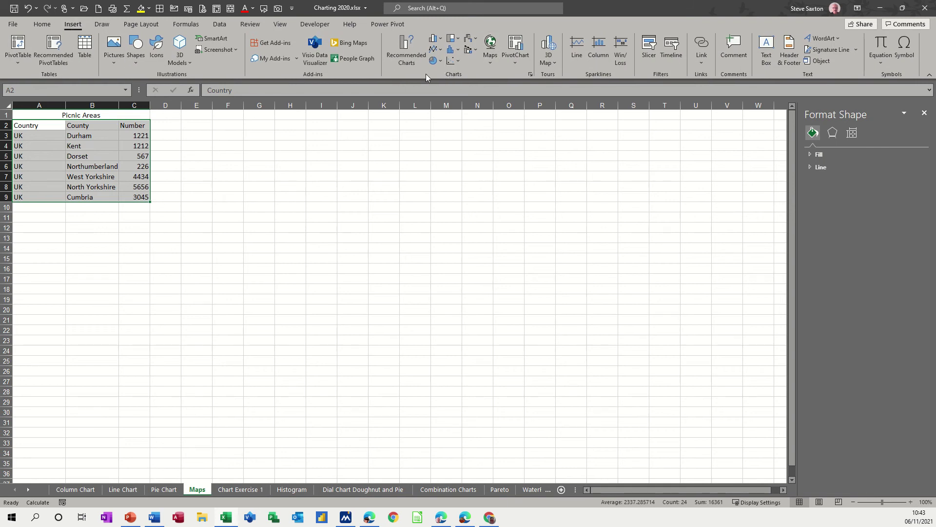
{"action": "left_click", "coordinate": [489, 62]}
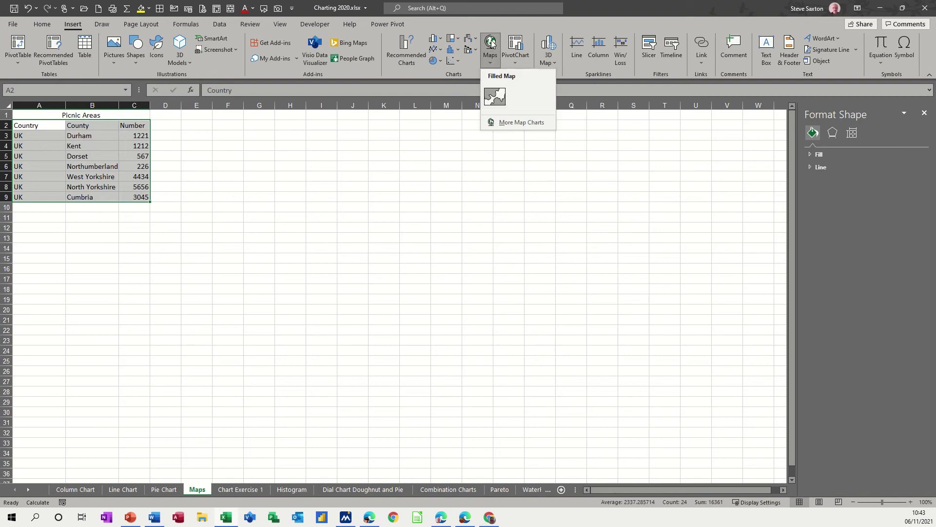
{"action": "left_click", "coordinate": [500, 100]}
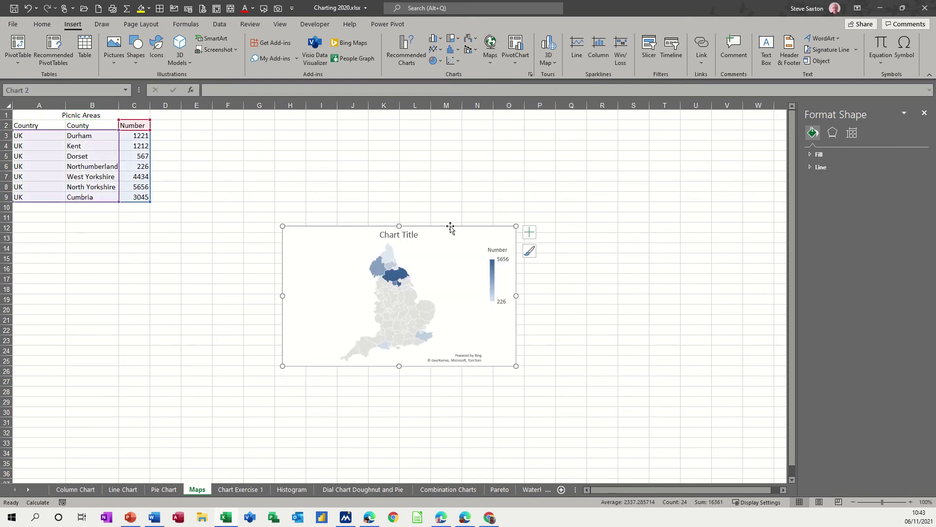
{"action": "left_click_drag", "start_coordinate": [438, 221], "coordinate": [331, 111]}
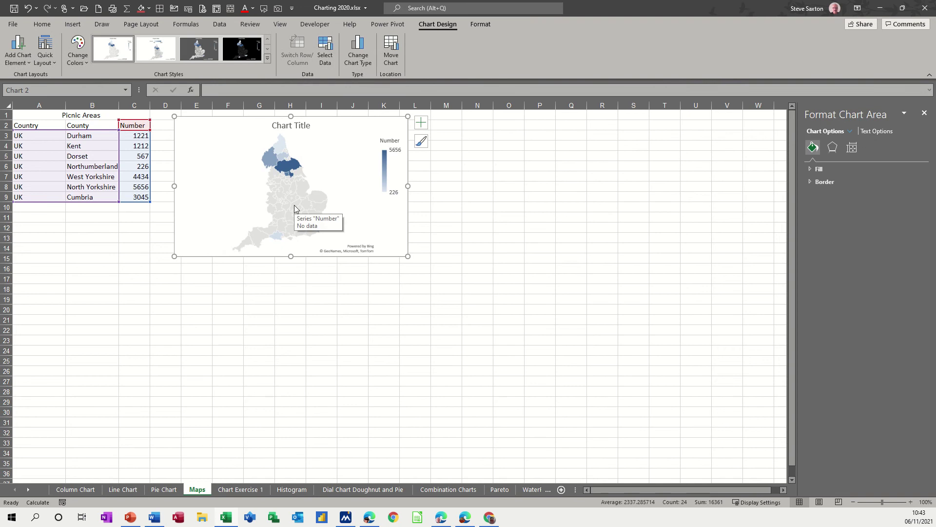
- Replace the default 'Chart Title' with 'Picnic Ares', then reselect the chart
{"action": "left_click", "coordinate": [285, 124]}
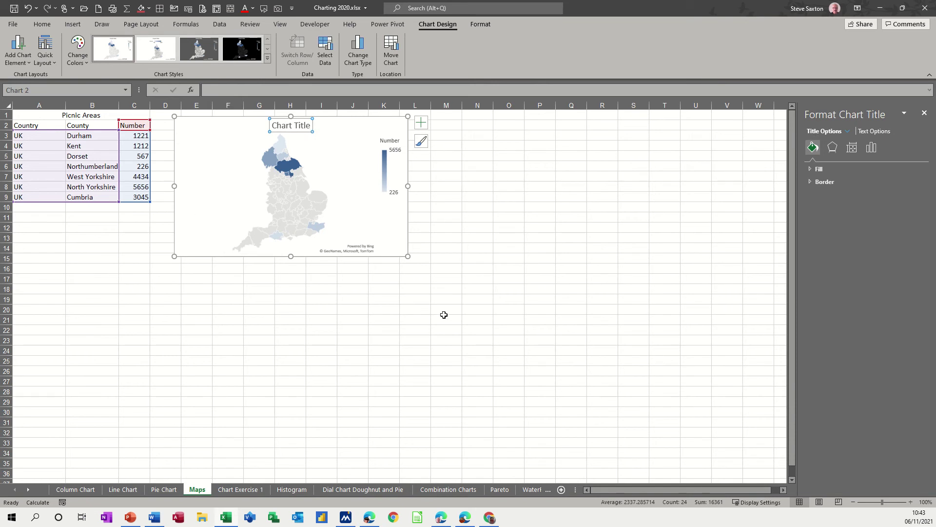
{"action": "type", "text": "Picnic"}
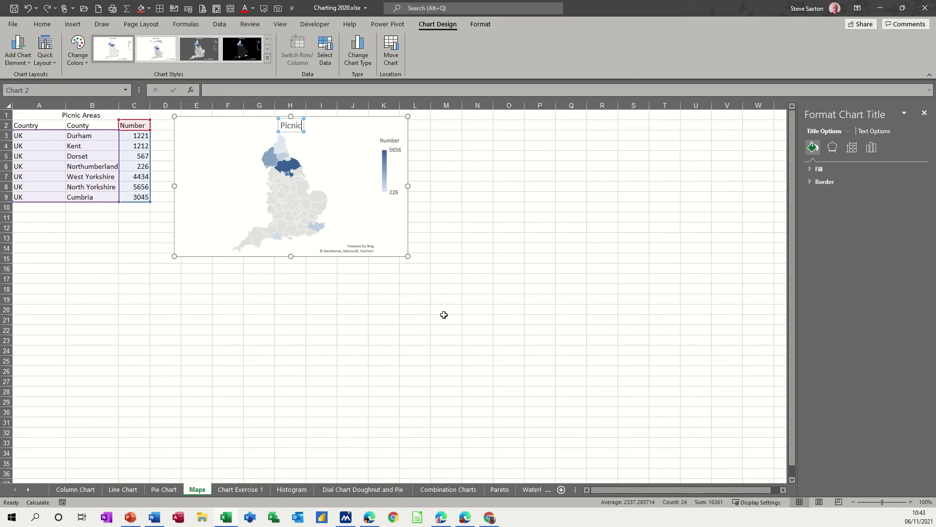
{"action": "type", "text": " Ares"}
{"action": "left_click", "coordinate": [484, 196]}
{"action": "left_click", "coordinate": [359, 142]}
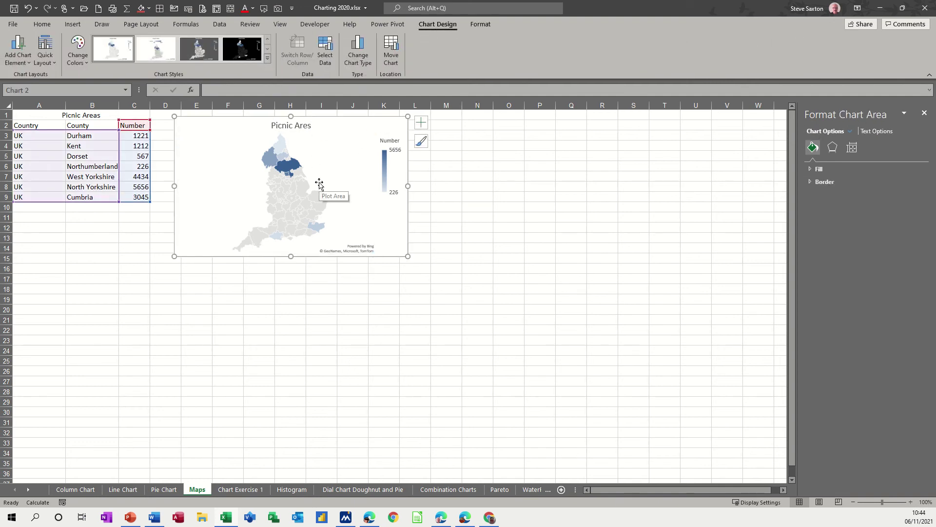
- Nudge the map left against column C and close the Format Chart Area pane
{"action": "left_click_drag", "start_coordinate": [207, 131], "coordinate": [184, 135]}
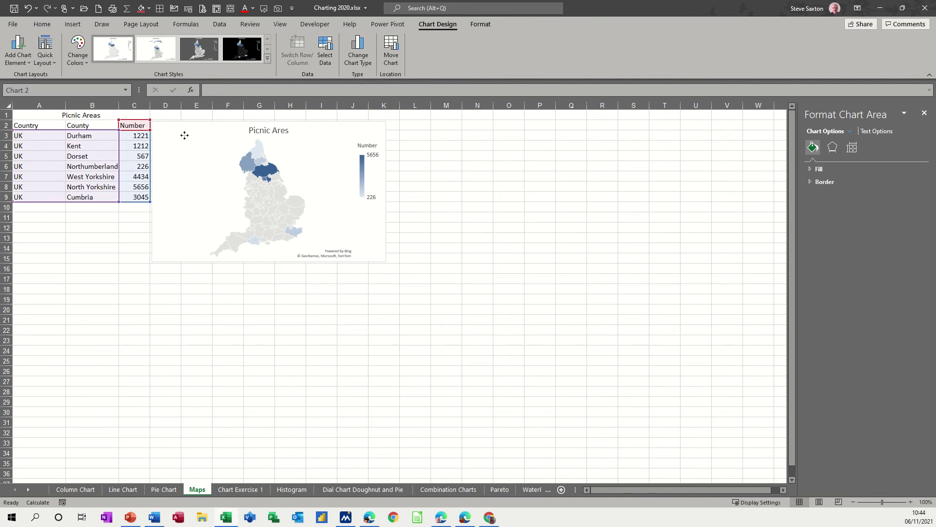
{"action": "left_click_drag", "start_coordinate": [184, 135], "coordinate": [186, 137]}
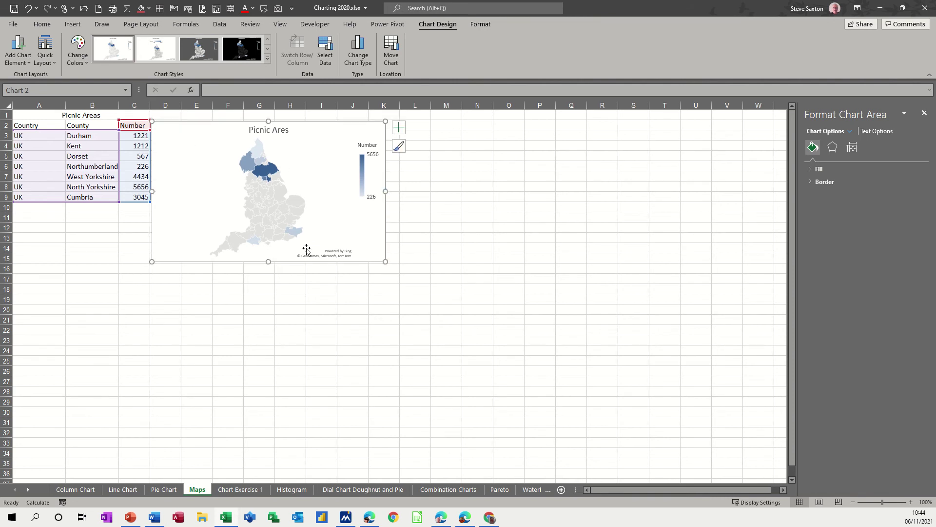
{"action": "mouse_move", "coordinate": [269, 196]}
{"action": "left_click", "coordinate": [924, 113]}
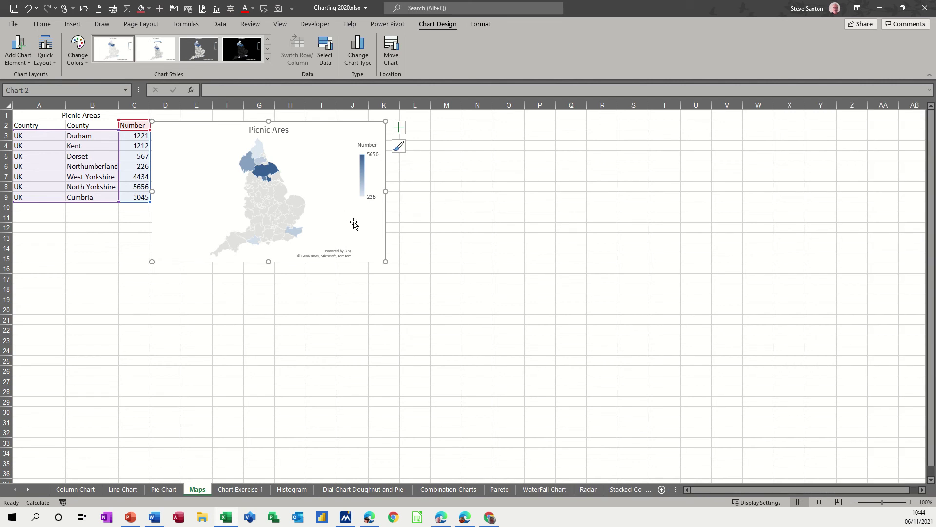
- Open the plot area's formatting and expand its Fill and Border settings
{"action": "double_click", "coordinate": [289, 181]}
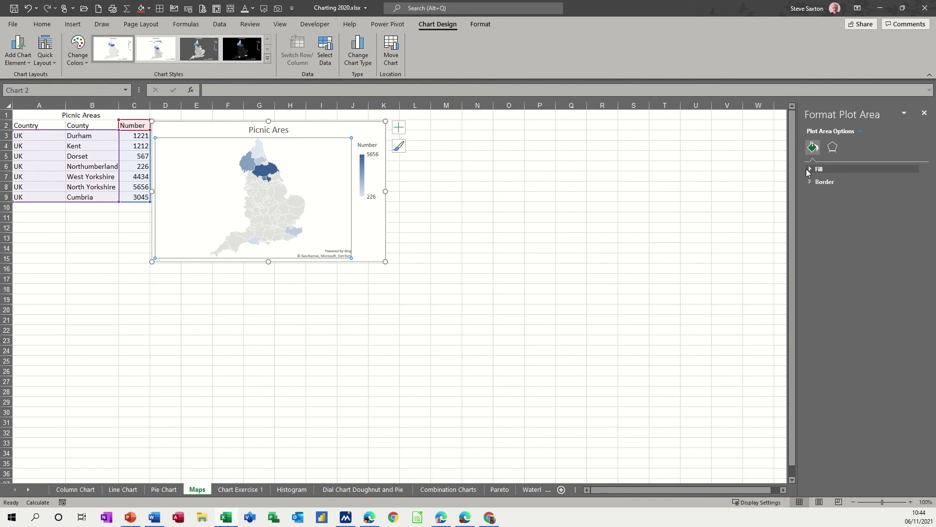
{"action": "left_click", "coordinate": [813, 170]}
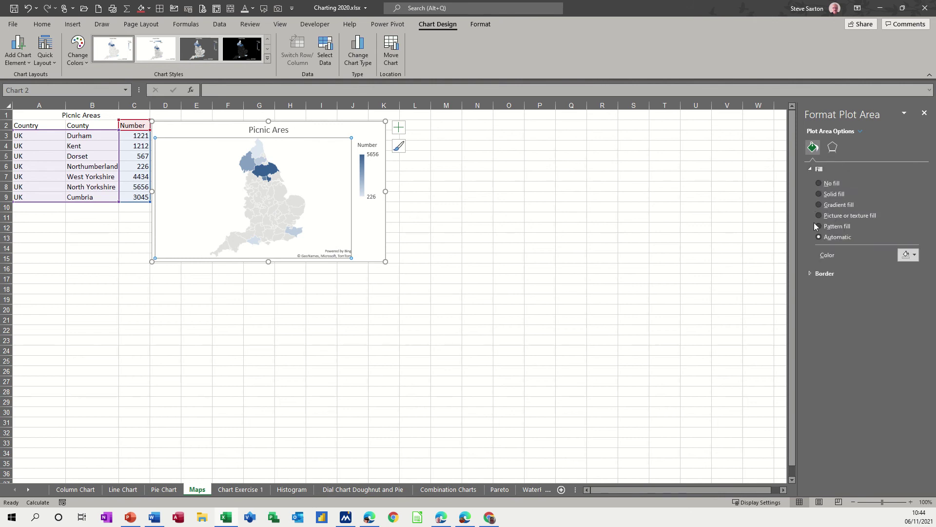
{"action": "left_click", "coordinate": [812, 273]}
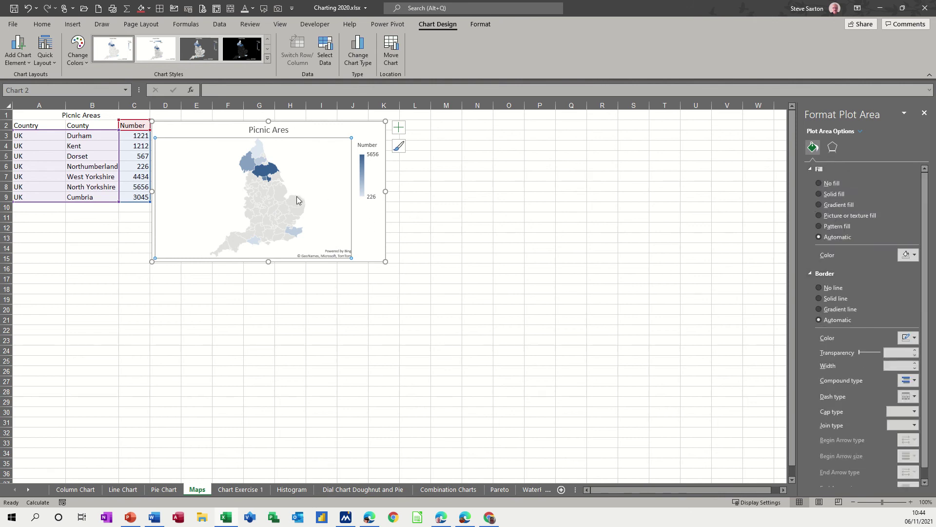
- Show the Legend Options, then select the map series to format it
{"action": "left_click", "coordinate": [269, 169]}
{"action": "left_click", "coordinate": [363, 175]}
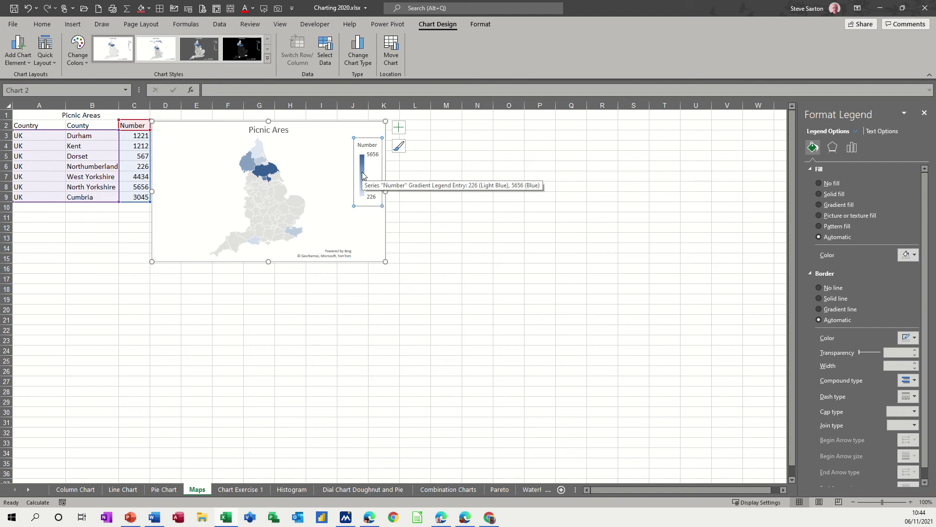
{"action": "left_click", "coordinate": [852, 148]}
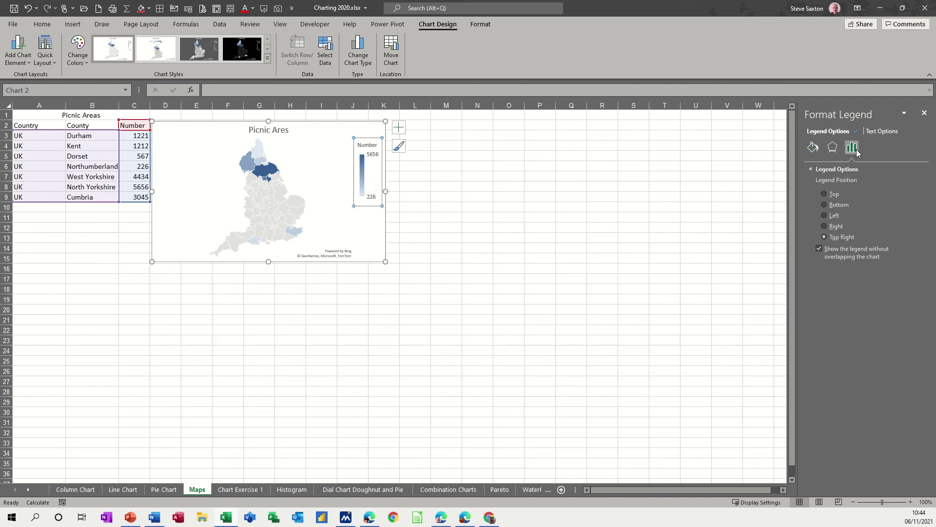
{"action": "left_click", "coordinate": [272, 174]}
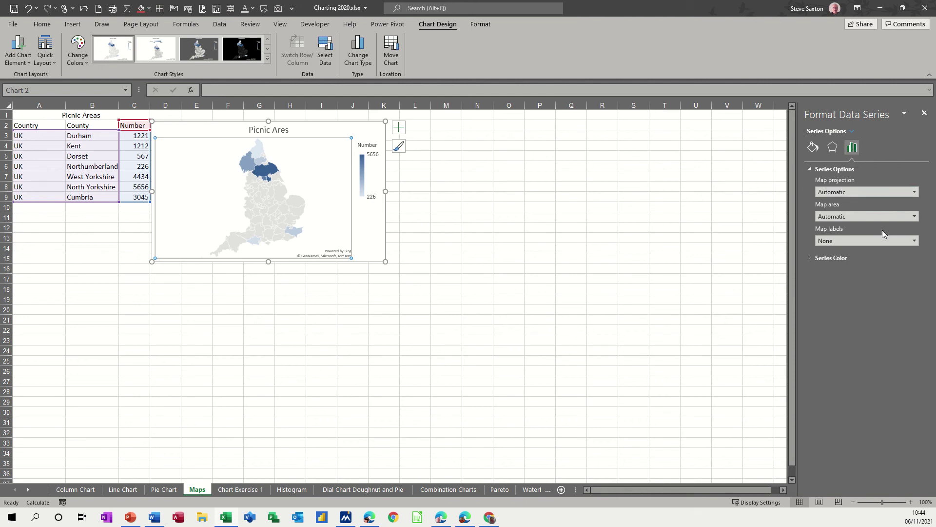
- Try the Mercator, Miller and Albers map projections on the county map
{"action": "left_click", "coordinate": [810, 258]}
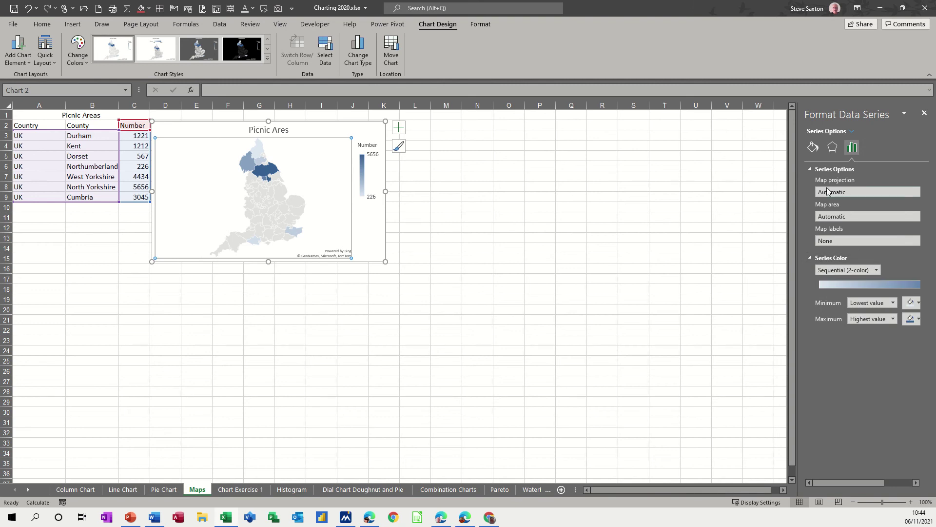
{"action": "left_click", "coordinate": [851, 192]}
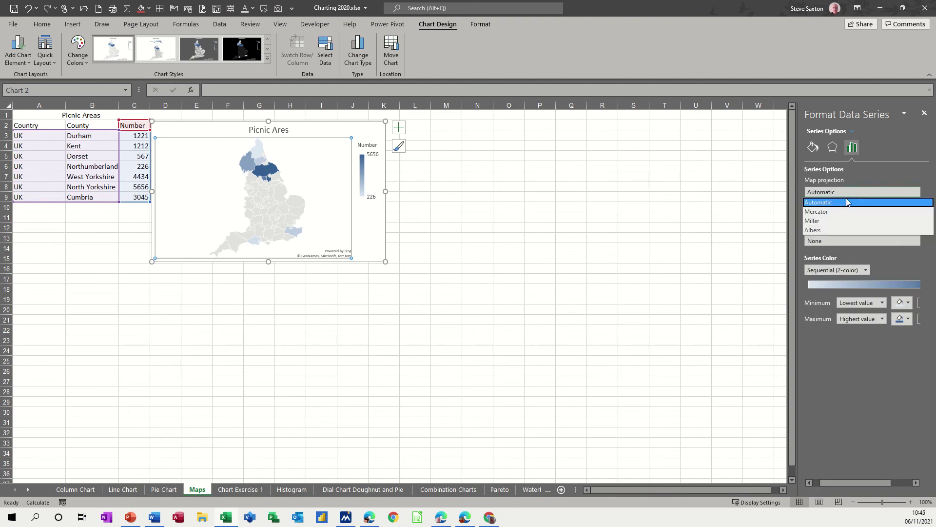
{"action": "left_click", "coordinate": [836, 211]}
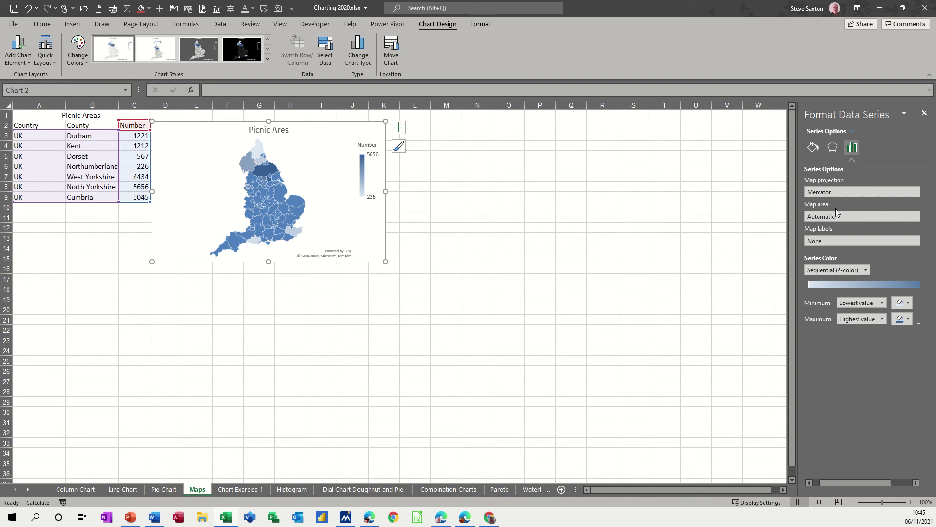
{"action": "left_click", "coordinate": [838, 194]}
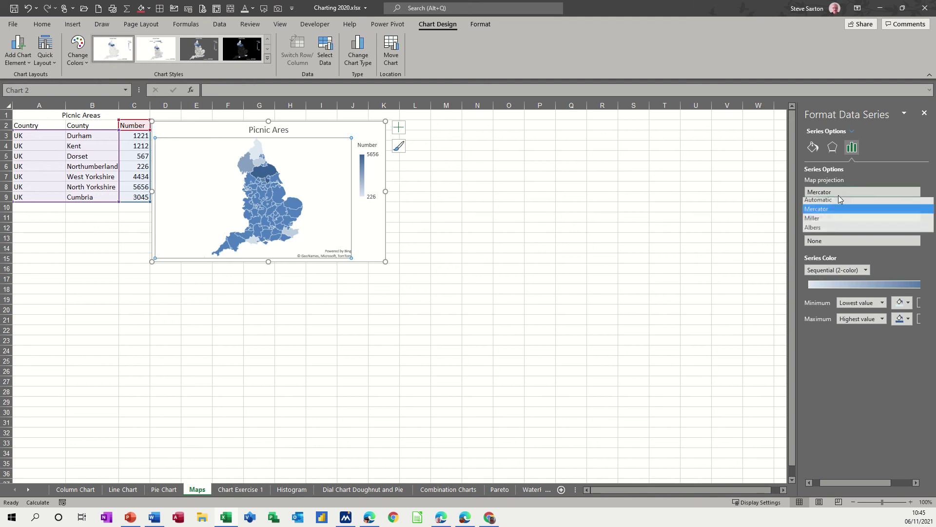
{"action": "left_click", "coordinate": [827, 225]}
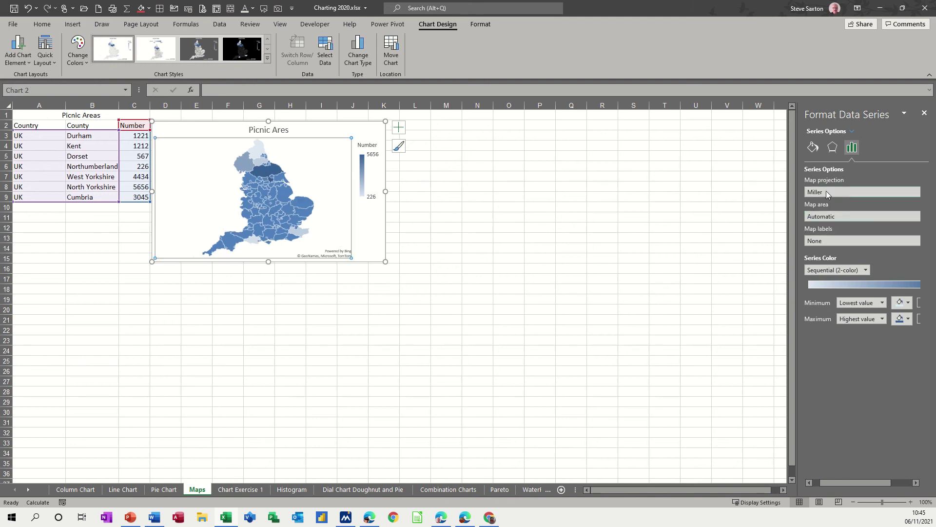
{"action": "left_click", "coordinate": [828, 192]}
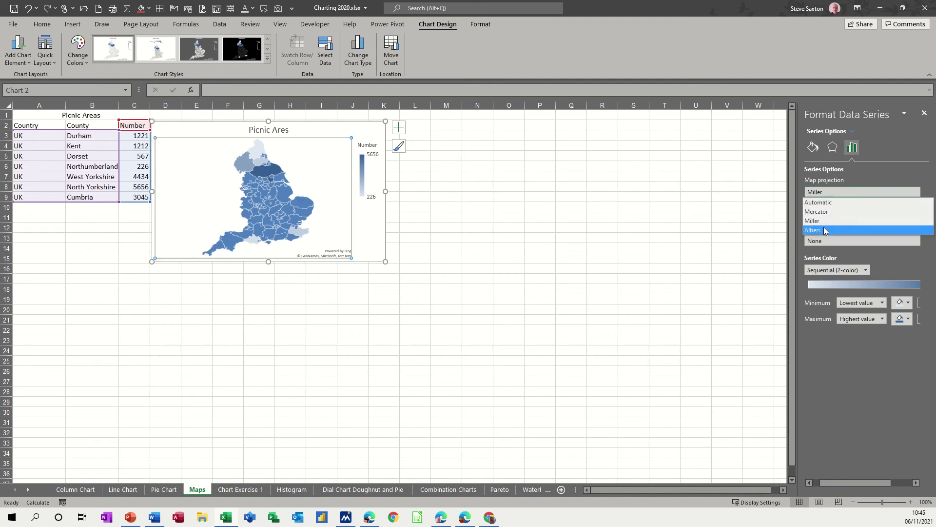
{"action": "left_click", "coordinate": [829, 233]}
{"action": "left_click", "coordinate": [295, 211]}
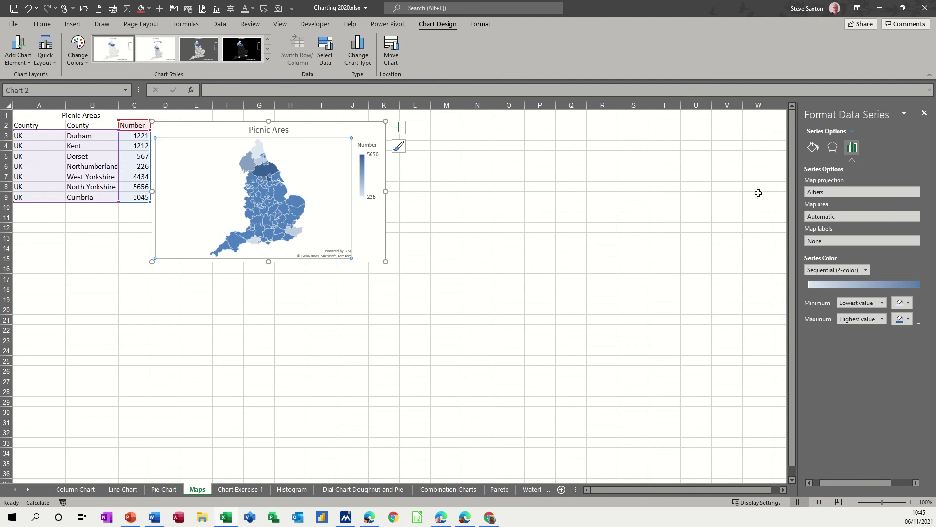
{"action": "left_click", "coordinate": [813, 195]}
- Restore Automatic projection and try each Map area option before returning to Automatic
{"action": "left_click", "coordinate": [824, 204]}
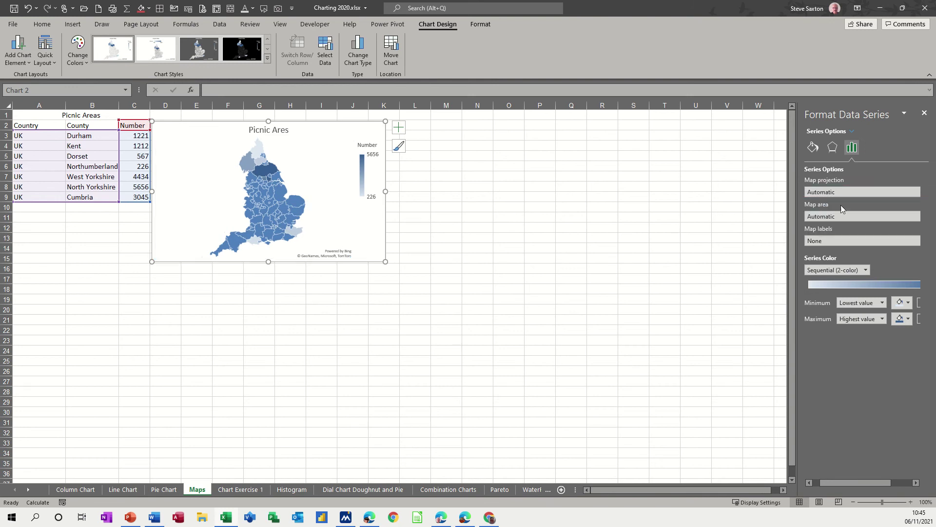
{"action": "left_click", "coordinate": [832, 218]}
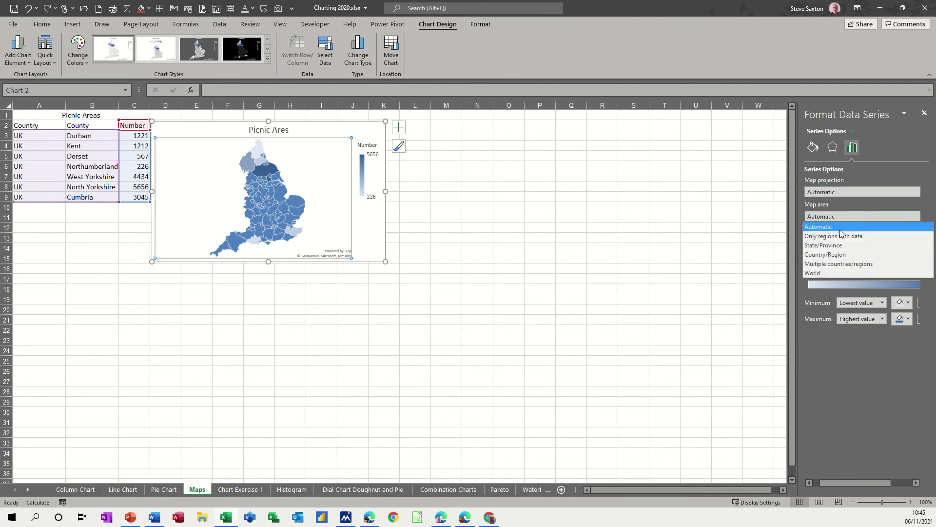
{"action": "left_click", "coordinate": [839, 236]}
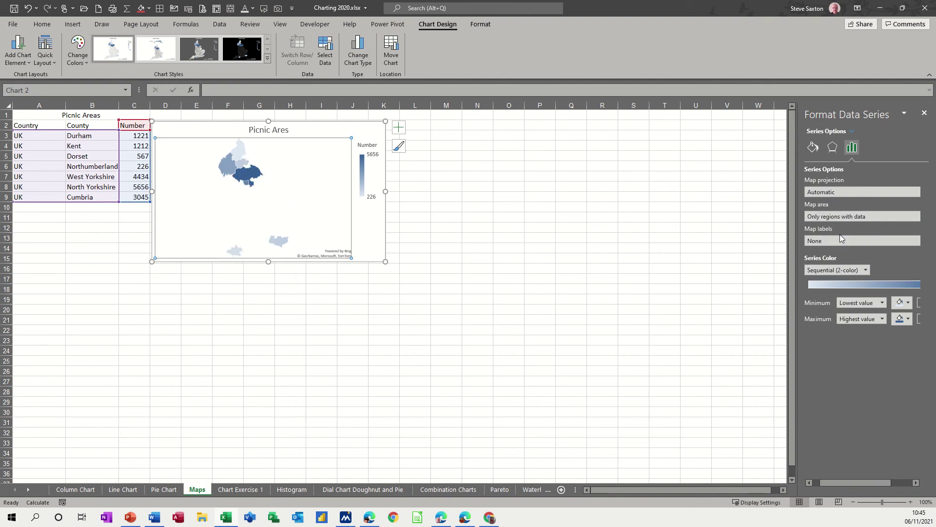
{"action": "left_click", "coordinate": [849, 218]}
{"action": "left_click", "coordinate": [838, 245]}
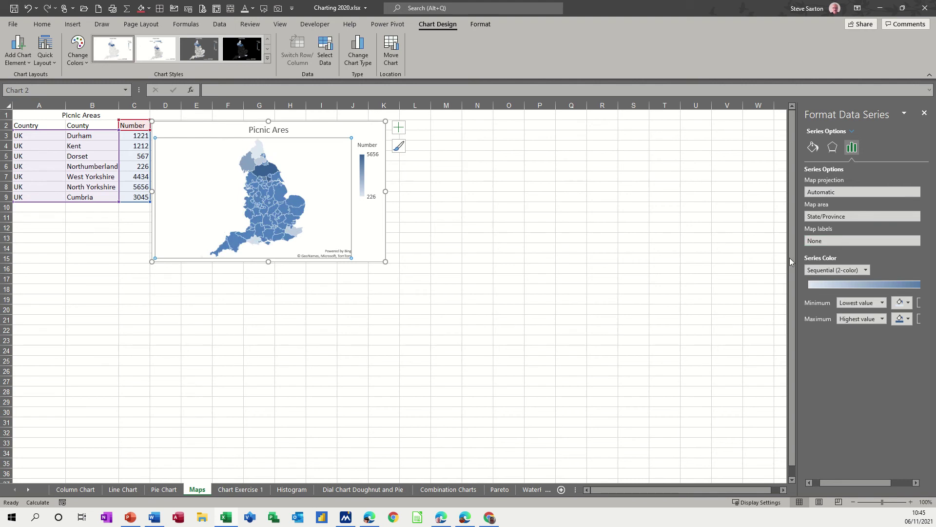
{"action": "left_click", "coordinate": [822, 219]}
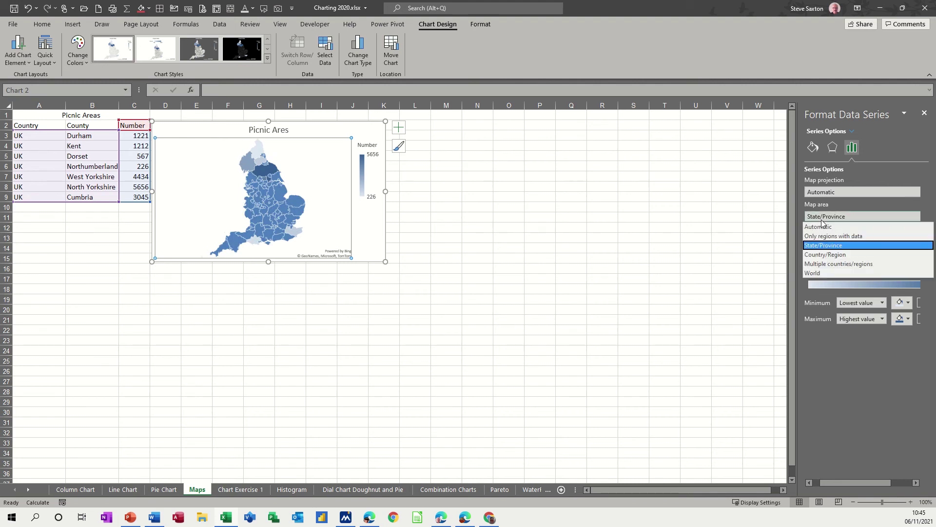
{"action": "left_click", "coordinate": [824, 254]}
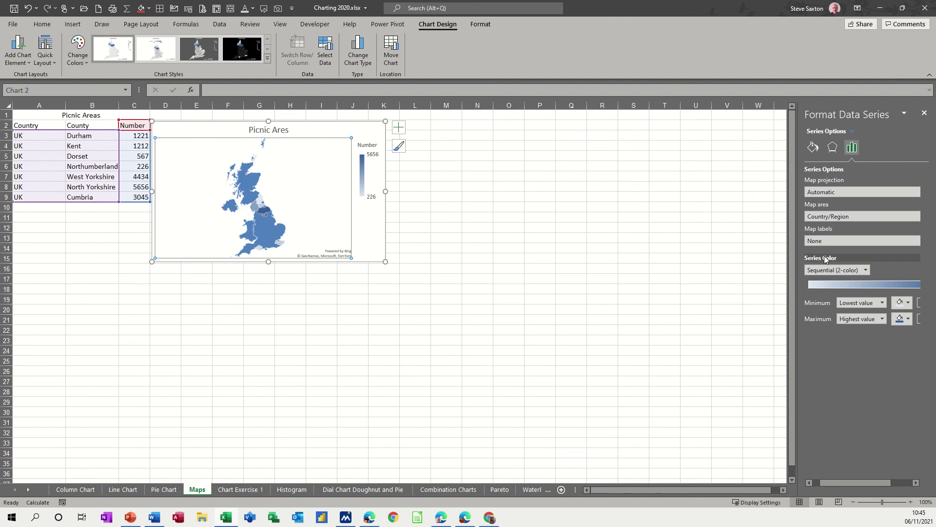
{"action": "left_click", "coordinate": [829, 218]}
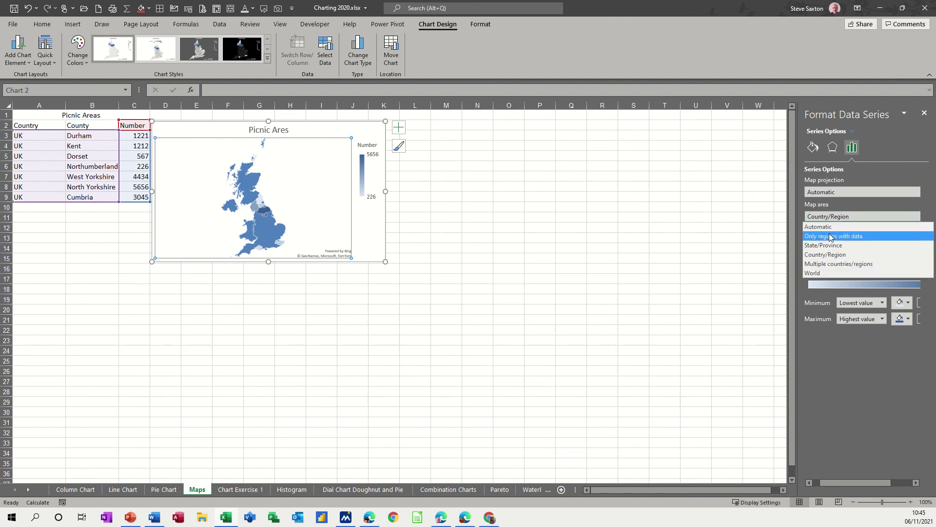
{"action": "left_click", "coordinate": [821, 263]}
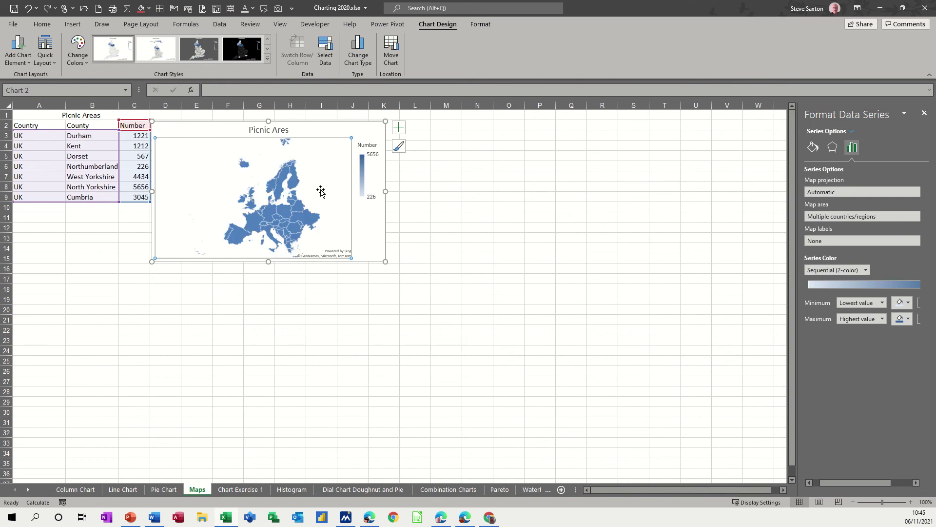
{"action": "left_click", "coordinate": [833, 223]}
{"action": "left_click", "coordinate": [820, 227]}
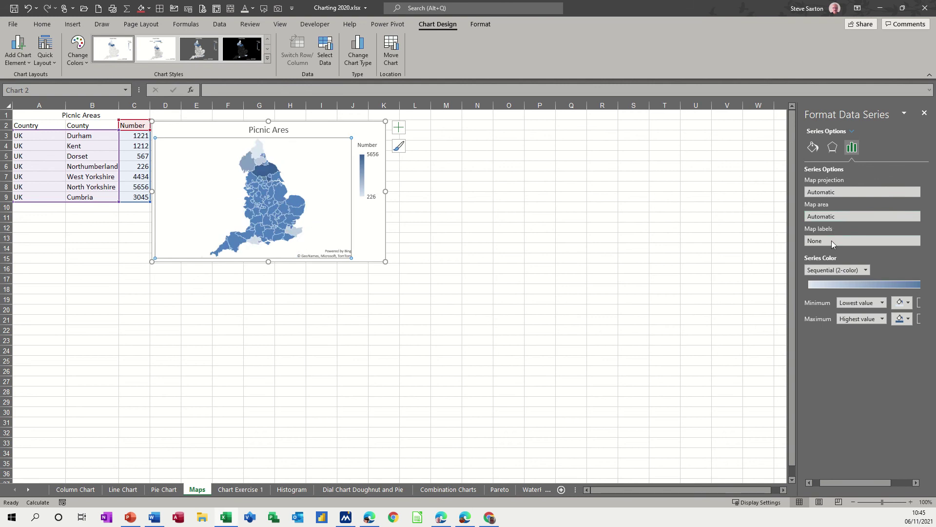
- Set labels to Best fit only, colours to Diverging (3-color), map area to Only regions with data
{"action": "left_click", "coordinate": [830, 241]}
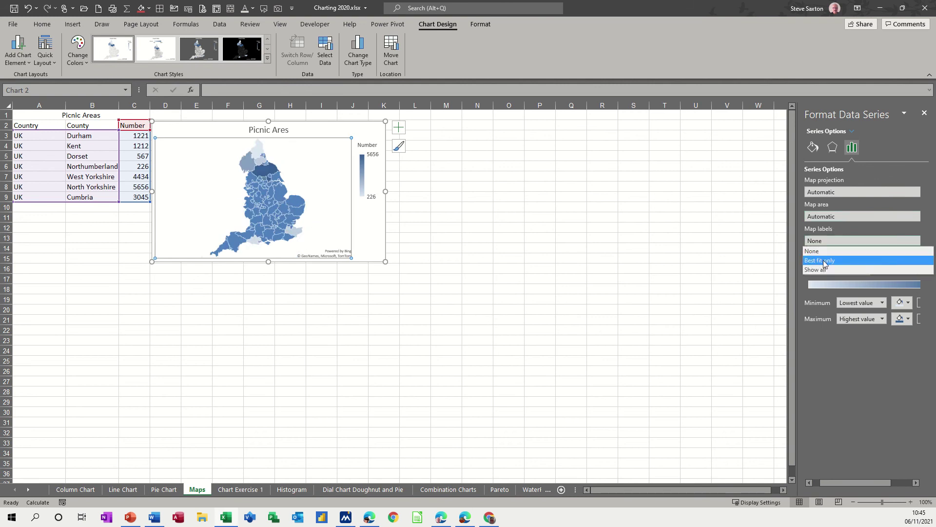
{"action": "left_click", "coordinate": [823, 260]}
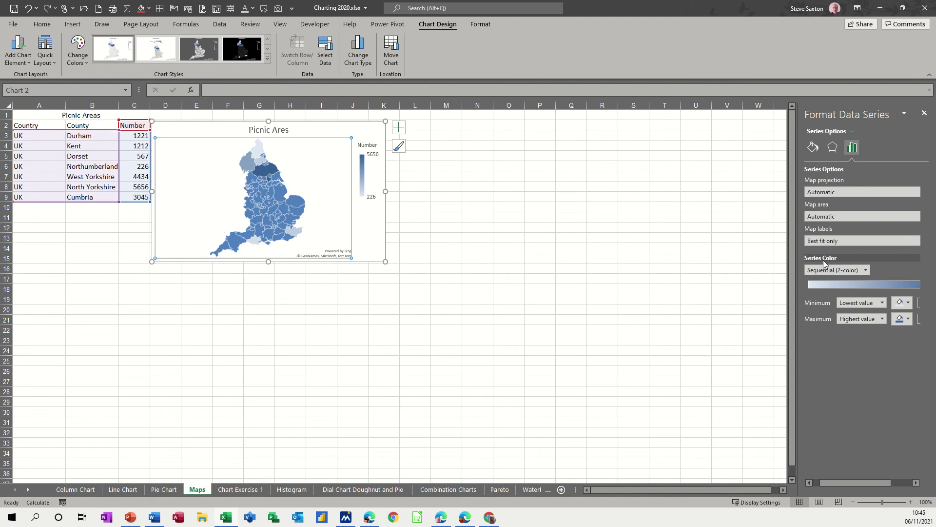
{"action": "left_click", "coordinate": [866, 270]}
{"action": "left_click", "coordinate": [827, 288]}
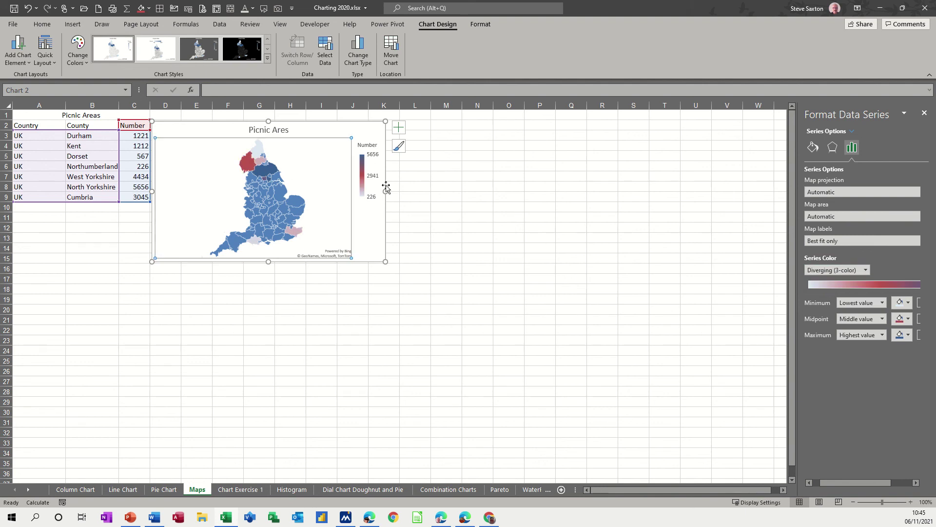
{"action": "left_click", "coordinate": [835, 217]}
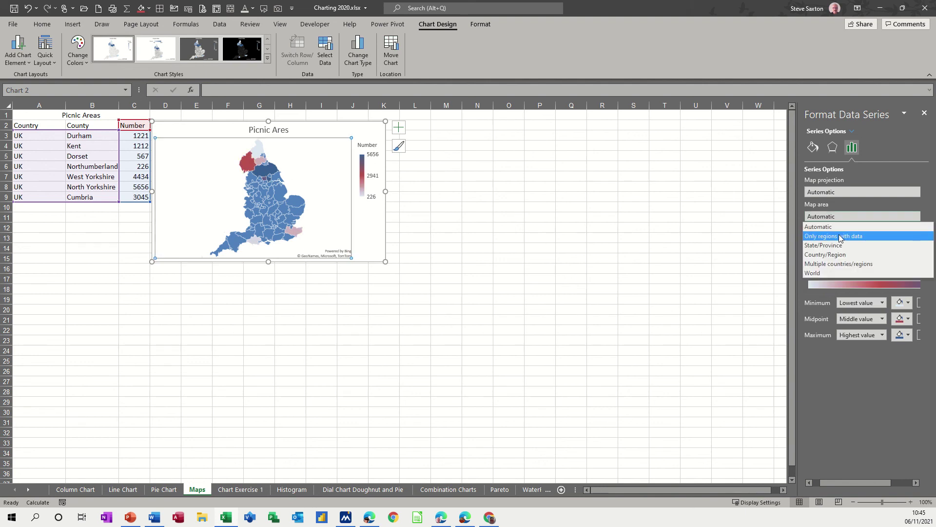
{"action": "left_click", "coordinate": [841, 237]}
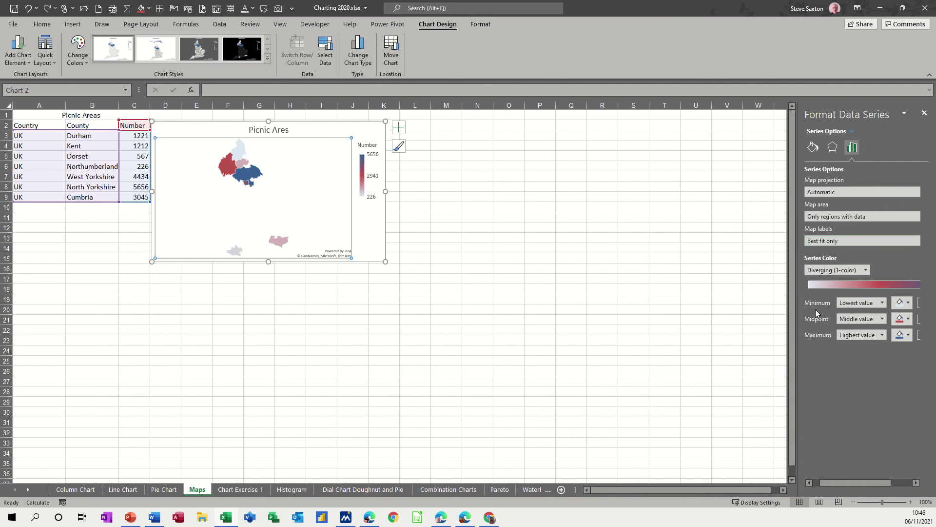
- Colour the scale Red at minimum, Yellow at midpoint and Light Green at maximum
{"action": "left_click", "coordinate": [907, 302]}
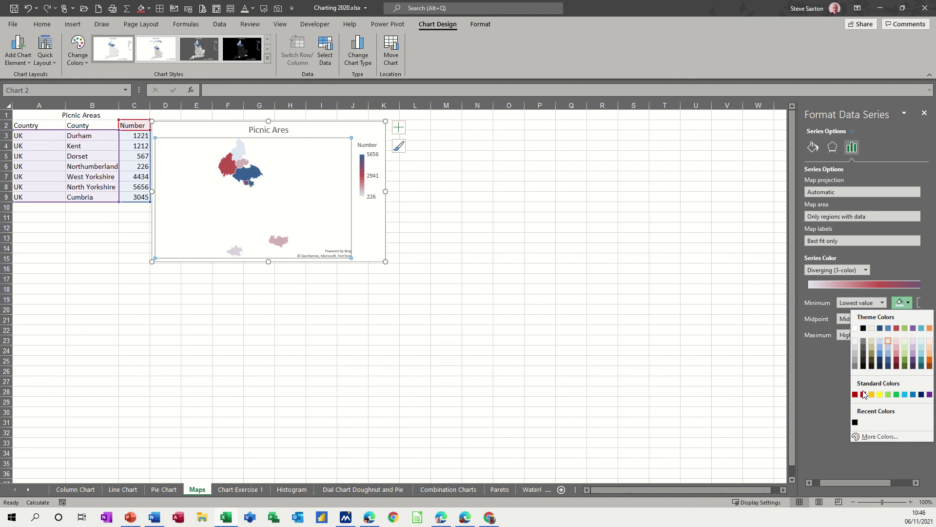
{"action": "left_click", "coordinate": [863, 394]}
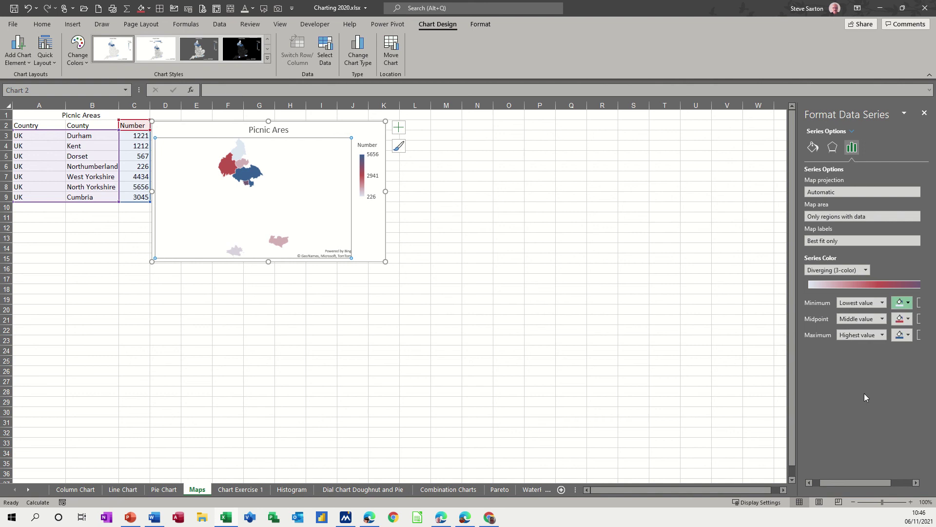
{"action": "left_click", "coordinate": [910, 320]}
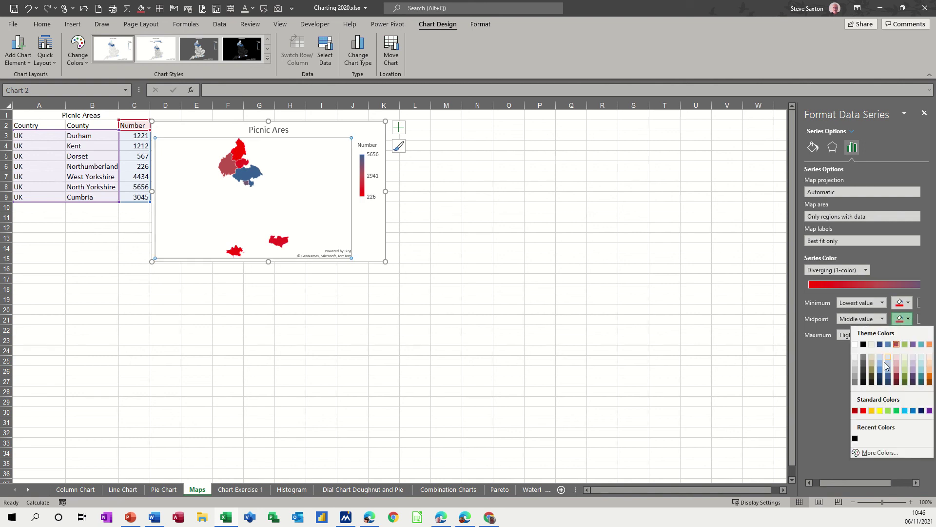
{"action": "left_click", "coordinate": [872, 411]}
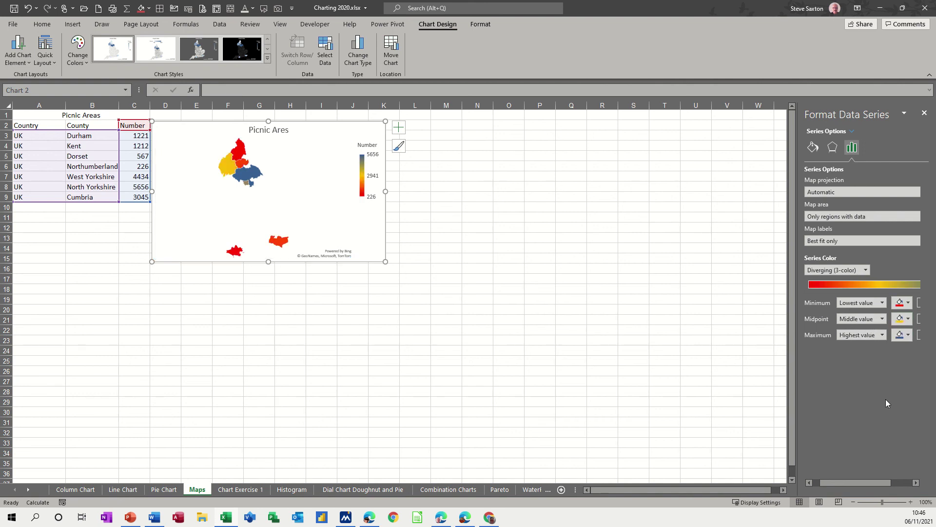
{"action": "left_click", "coordinate": [908, 338]}
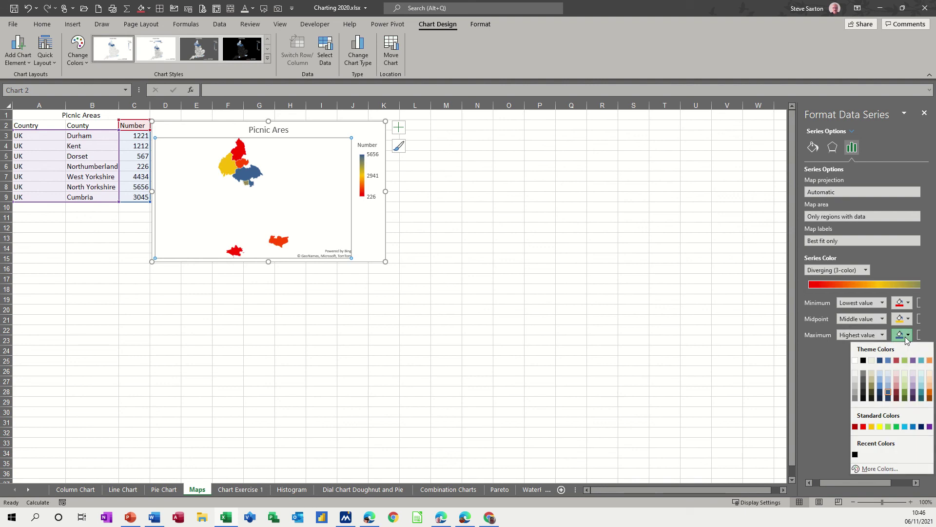
{"action": "left_click", "coordinate": [888, 428]}
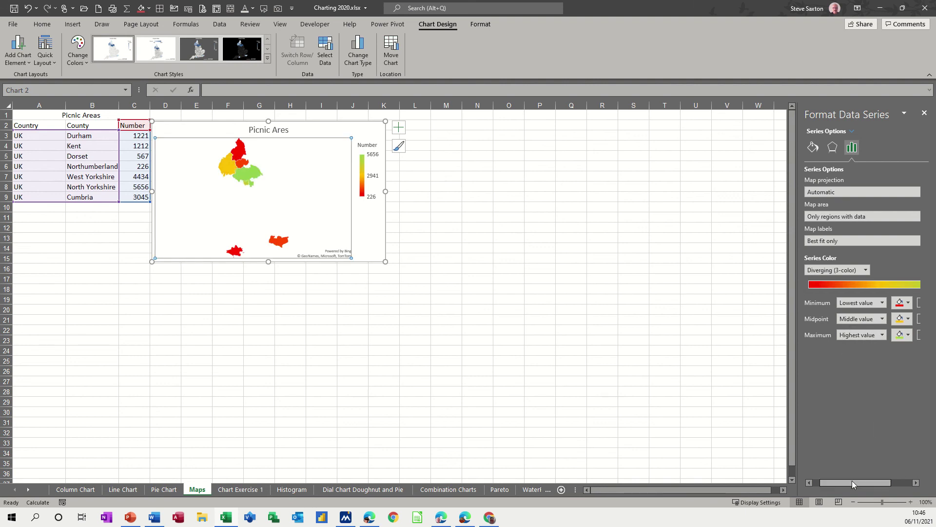
{"action": "mouse_move", "coordinate": [853, 482]}
{"action": "left_mouse_down"}
{"action": "mouse_move", "coordinate": [877, 486]}
{"action": "mouse_move", "coordinate": [868, 487]}
{"action": "left_mouse_up"}
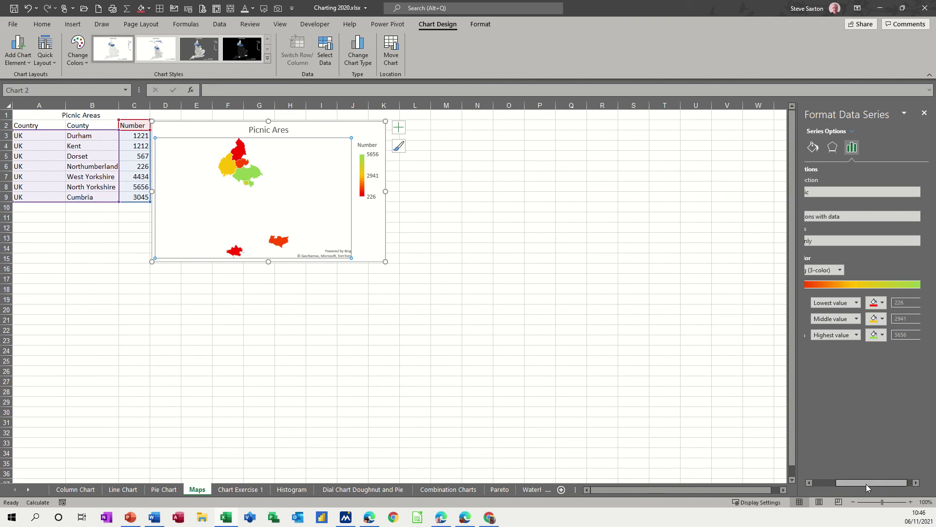
{"action": "left_click_drag", "start_coordinate": [866, 484], "coordinate": [850, 485]}
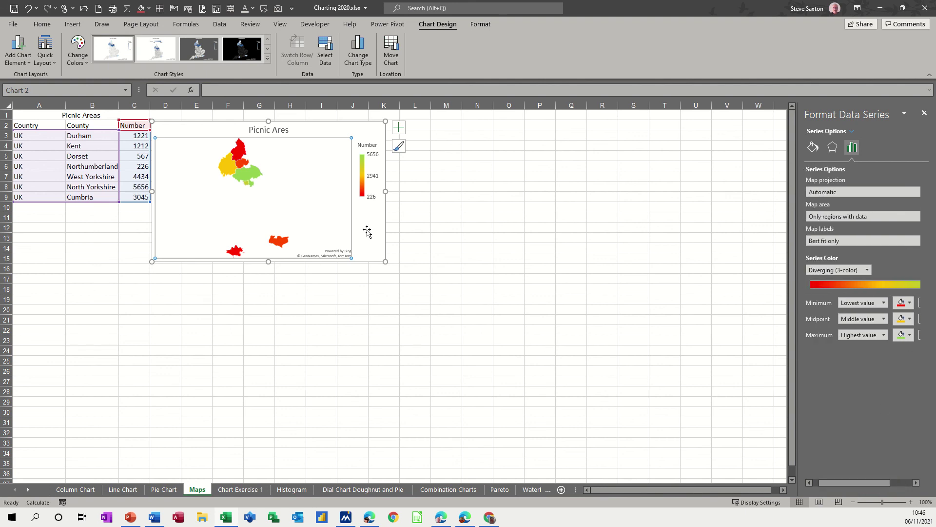
- Select the chart, plot area and legend, ending with the county series in Series Options
{"action": "left_click", "coordinate": [373, 244]}
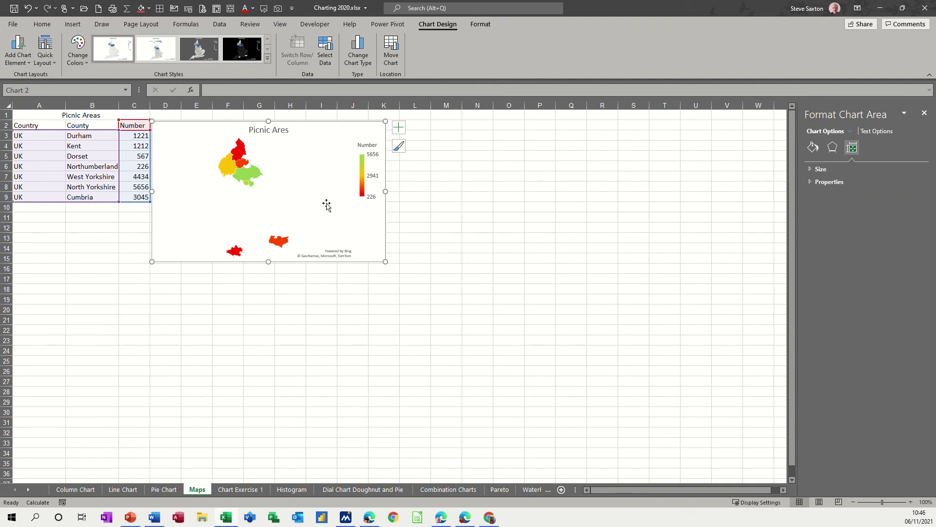
{"action": "left_click", "coordinate": [296, 212]}
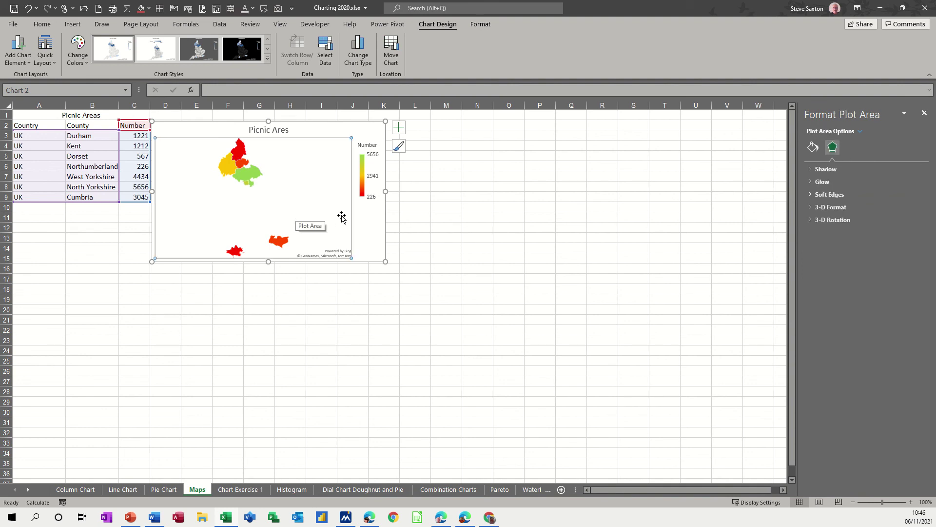
{"action": "left_click", "coordinate": [244, 179]}
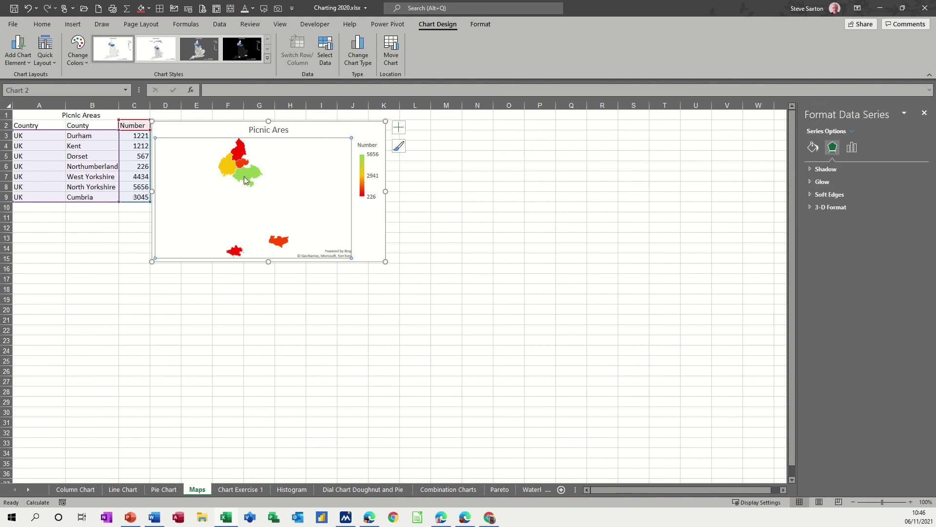
{"action": "left_click", "coordinate": [849, 148]}
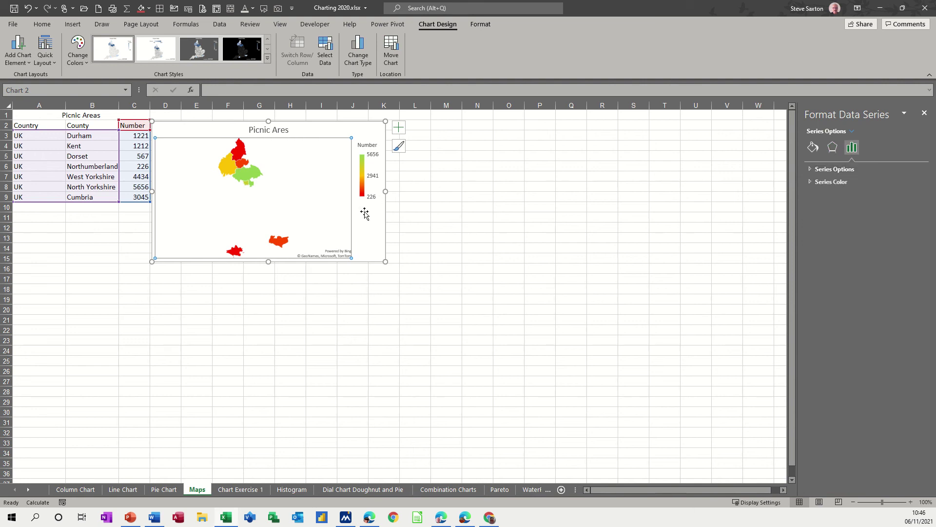
{"action": "left_click", "coordinate": [360, 184]}
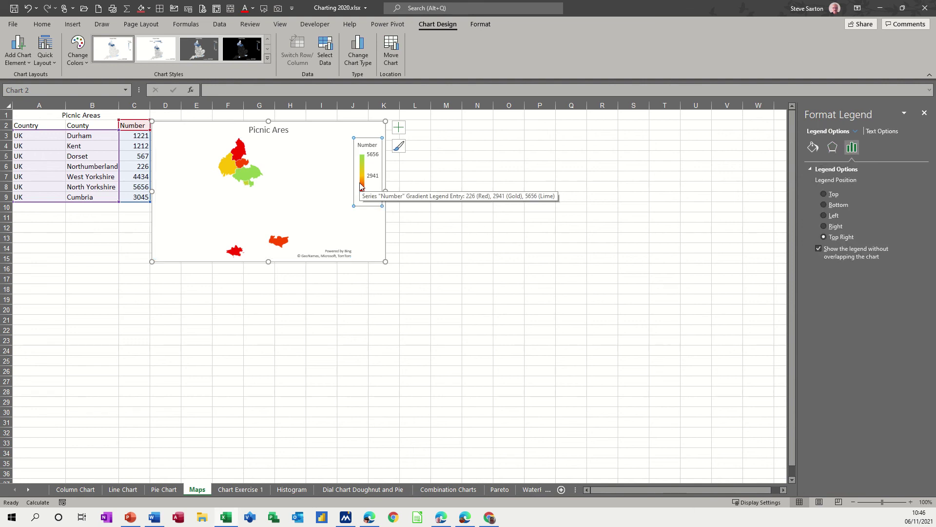
{"action": "left_click", "coordinate": [361, 186]}
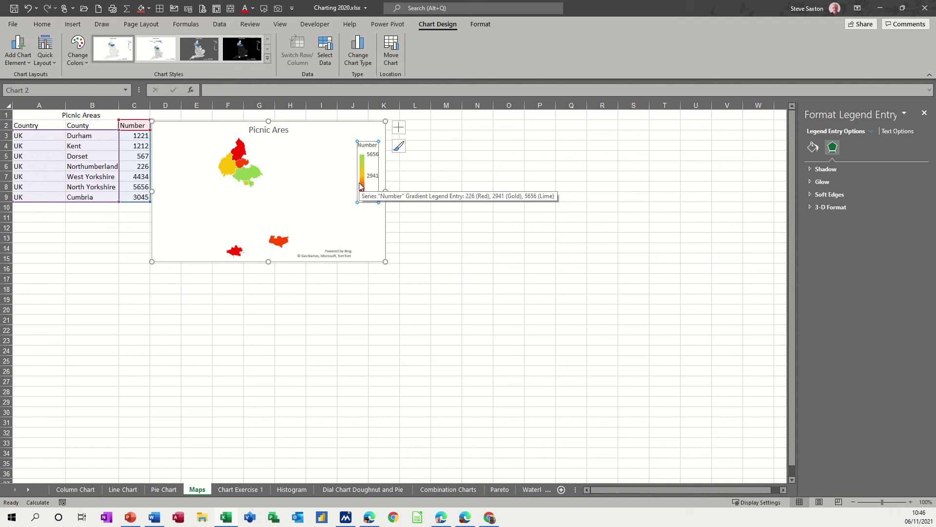
{"action": "left_click", "coordinate": [244, 173]}
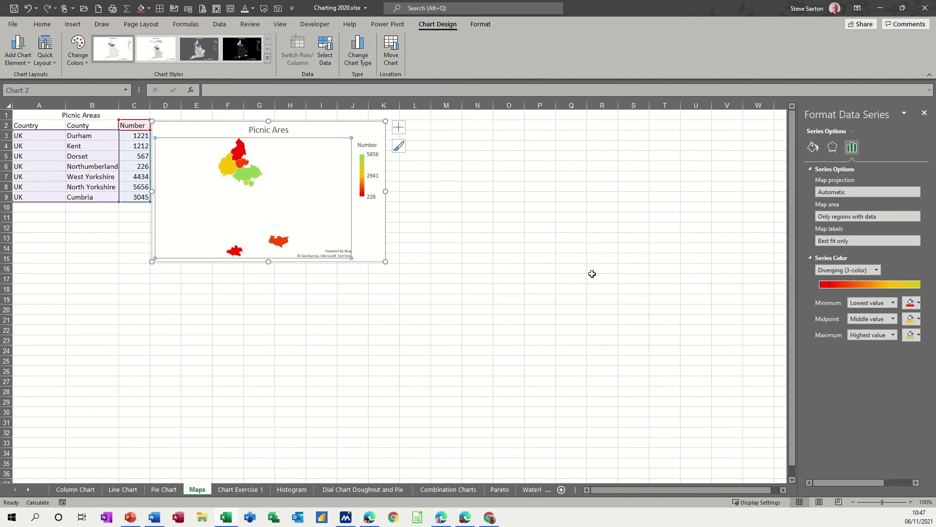
- Set the map area to Automatic and keep the Automatic projection
{"action": "left_click", "coordinate": [829, 220]}
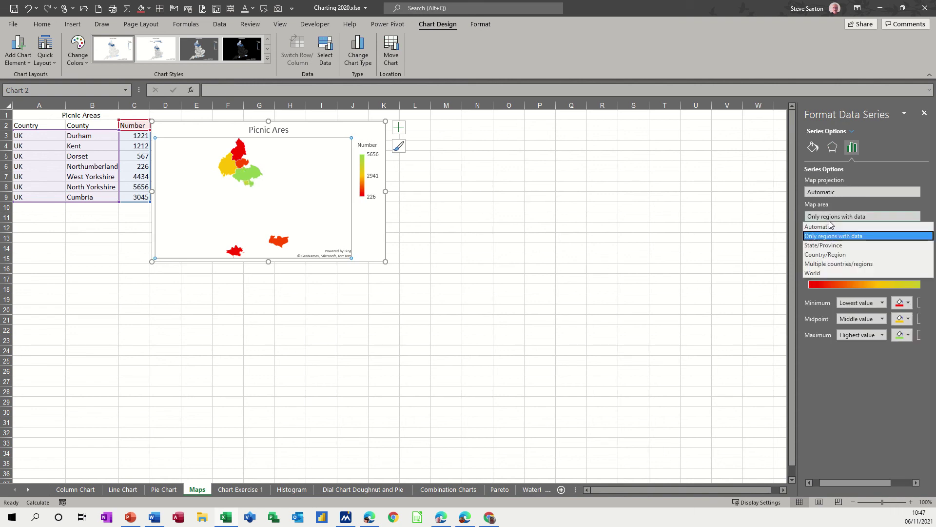
{"action": "left_click", "coordinate": [829, 226]}
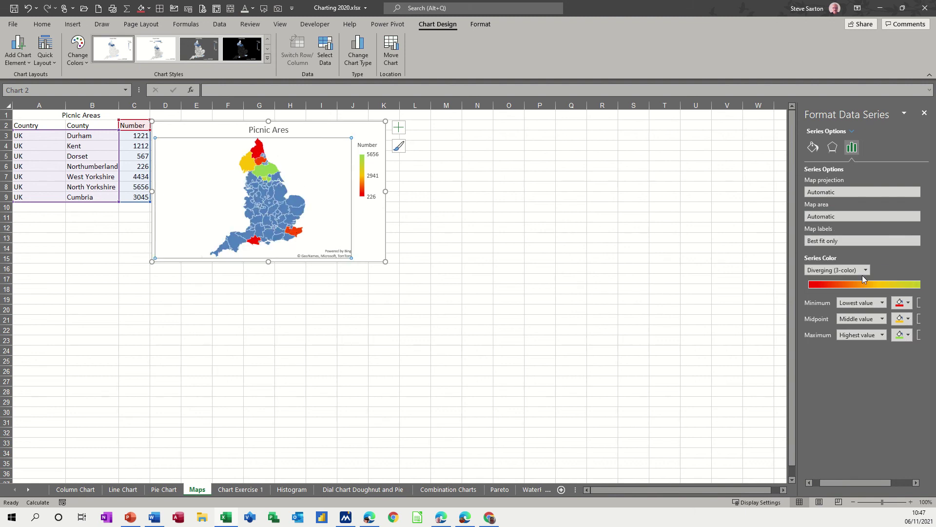
{"action": "left_click", "coordinate": [841, 192]}
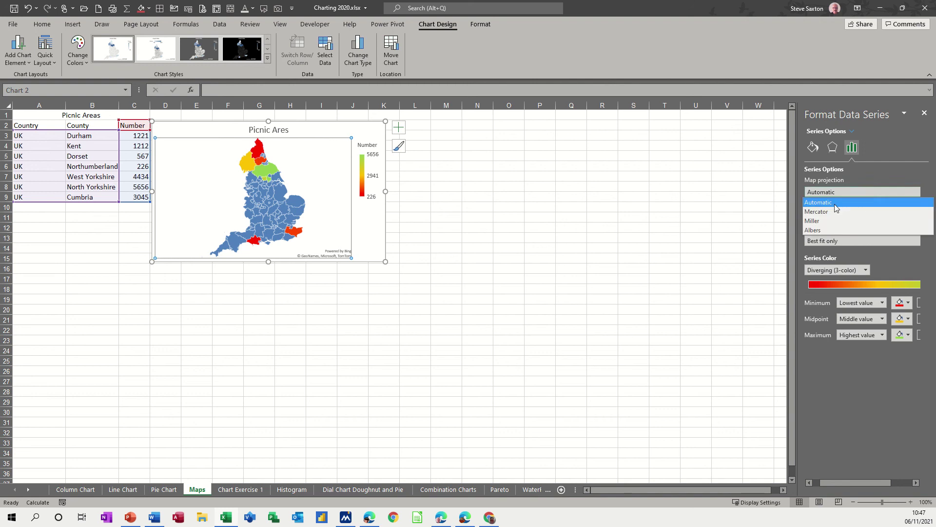
{"action": "left_click", "coordinate": [805, 358]}
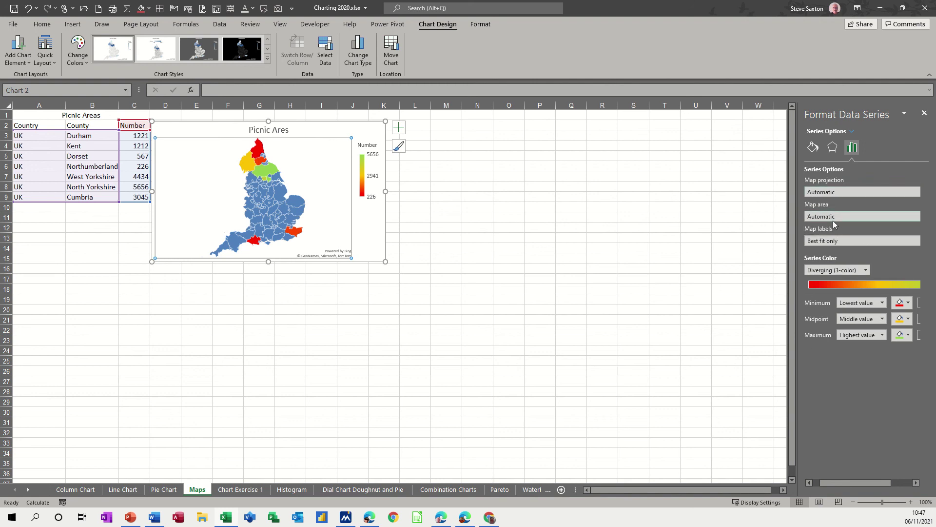
- Try State/Province and Country/Region map areas, ending on Multiple countries/regions
{"action": "left_click", "coordinate": [833, 218]}
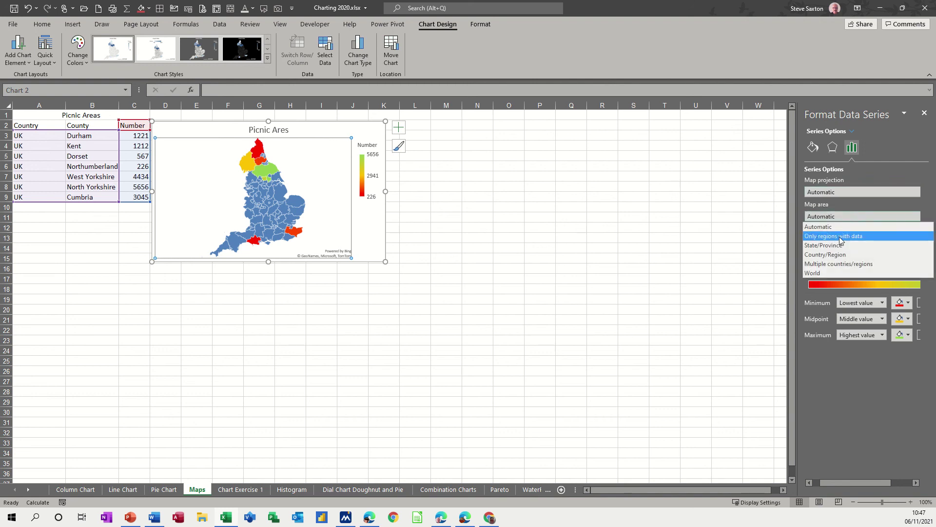
{"action": "key", "text": "Escape"}
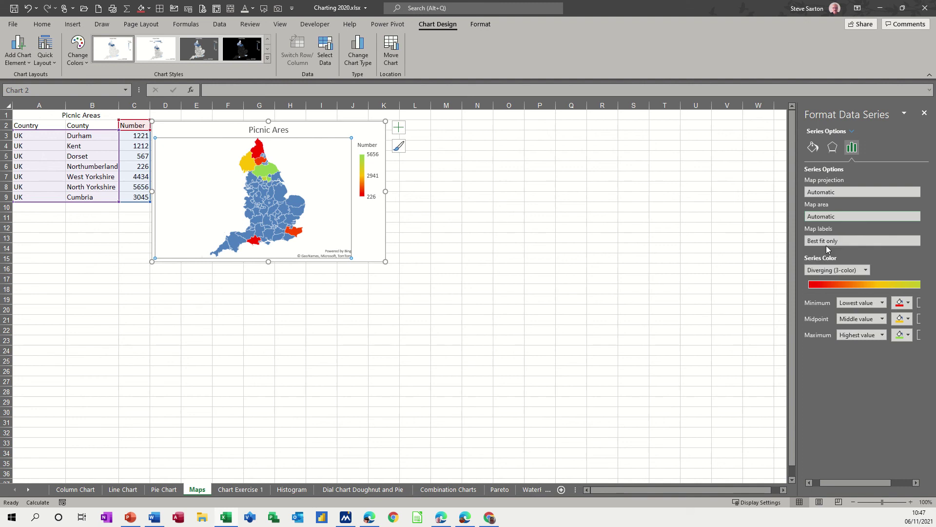
{"action": "key", "text": "Down"}
{"action": "key", "text": "Down"}
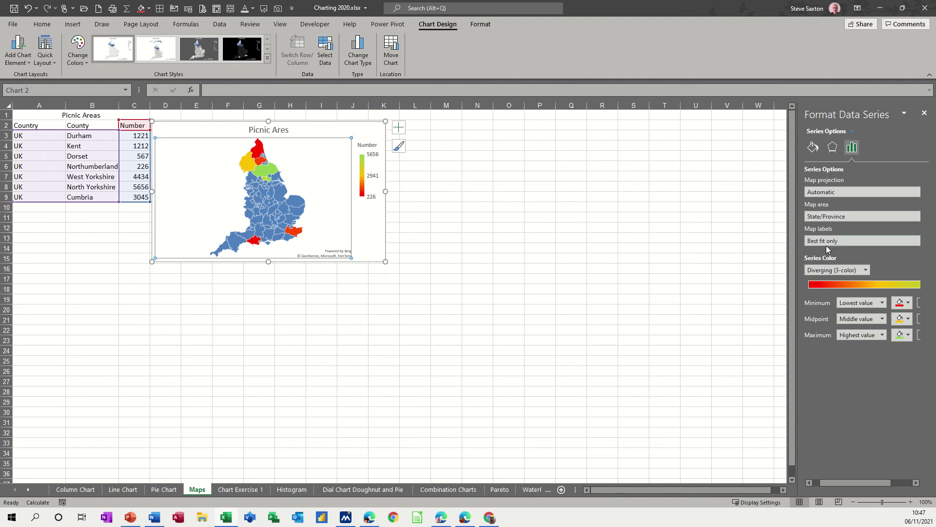
{"action": "left_click", "coordinate": [834, 218]}
{"action": "left_click", "coordinate": [828, 255]}
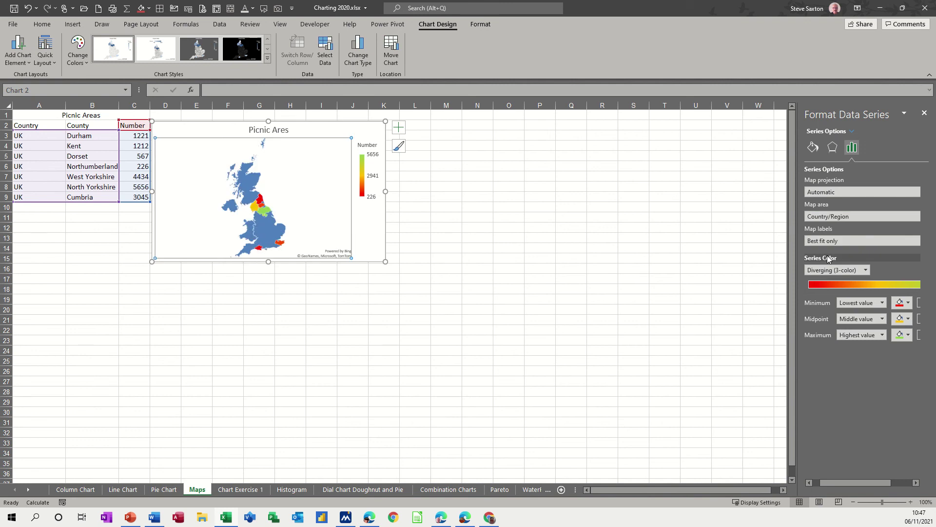
{"action": "left_click", "coordinate": [834, 218]}
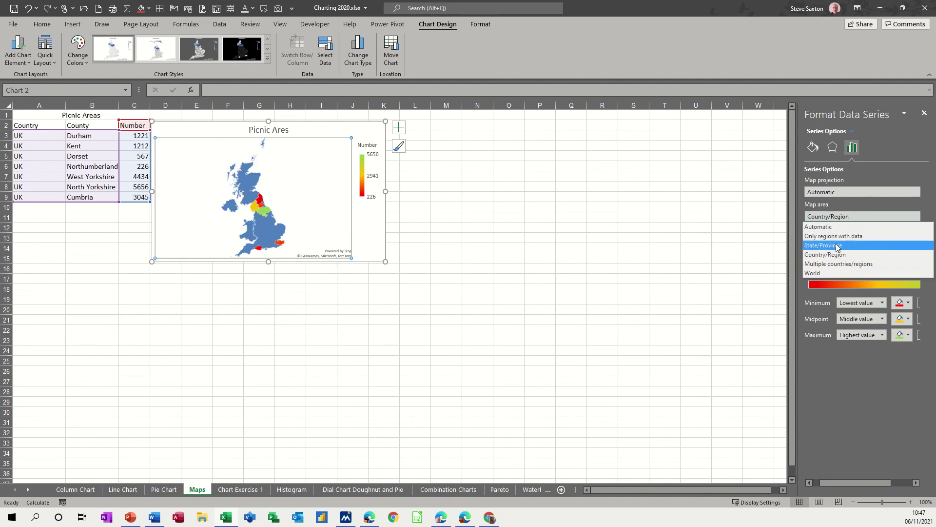
{"action": "left_click", "coordinate": [833, 265]}
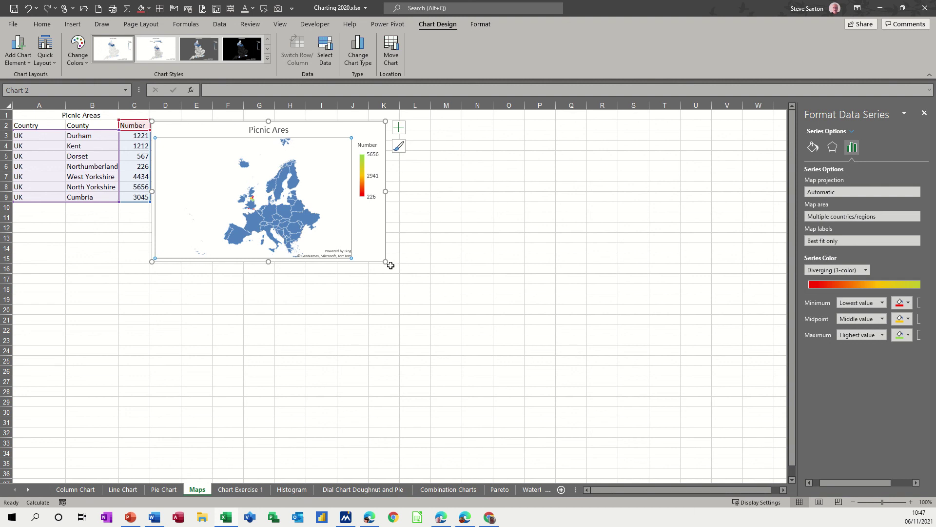
- Enlarge the chart down to about Q29 and set Map area back to Automatic
{"action": "left_click_drag", "start_coordinate": [385, 261], "coordinate": [543, 403]}
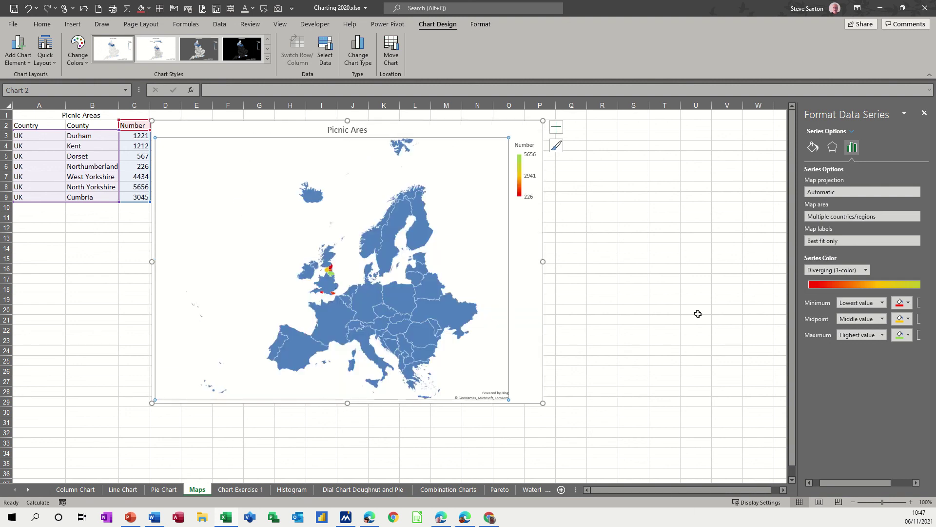
{"action": "left_click", "coordinate": [839, 219]}
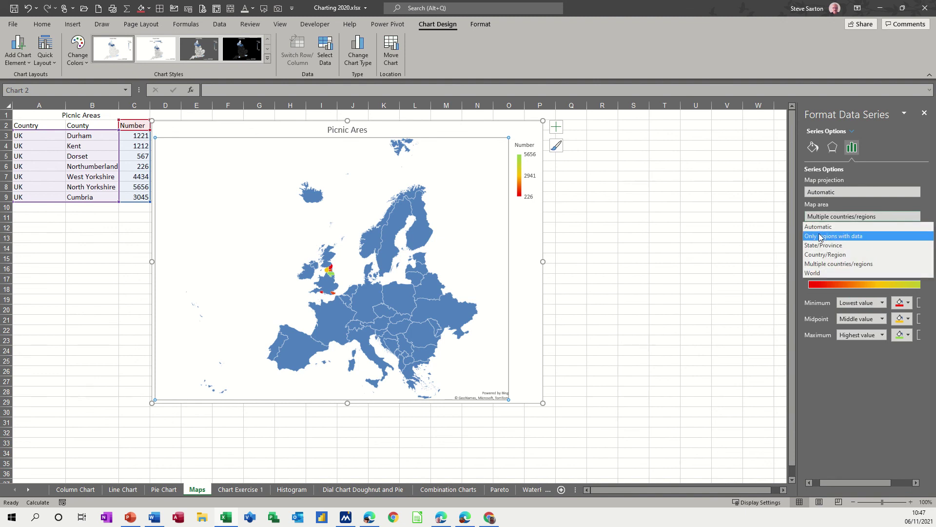
{"action": "left_click", "coordinate": [820, 227]}
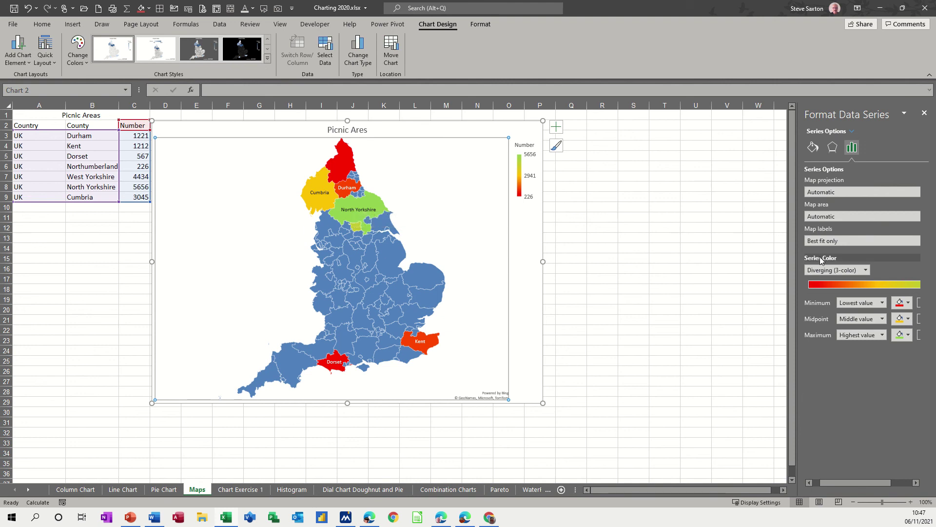
- Set the map labels to Show all and widen the chart rightward to about column V
{"action": "left_click", "coordinate": [831, 241]}
{"action": "left_click", "coordinate": [831, 250]}
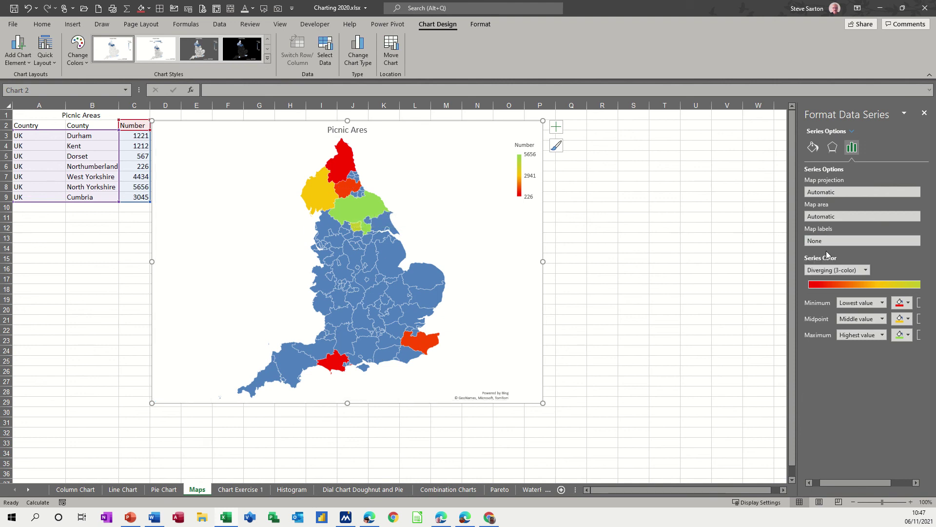
{"action": "left_click", "coordinate": [831, 242]}
{"action": "left_click", "coordinate": [828, 260]}
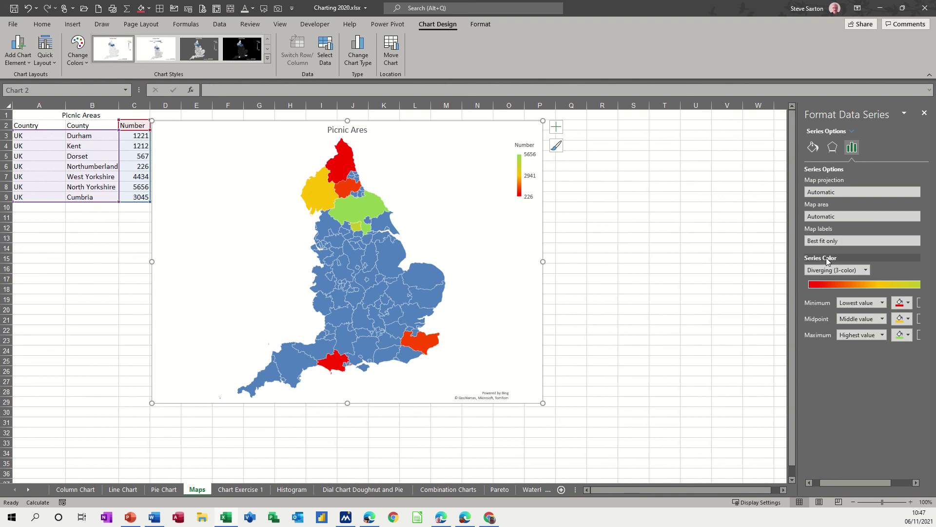
{"action": "left_click", "coordinate": [830, 242]}
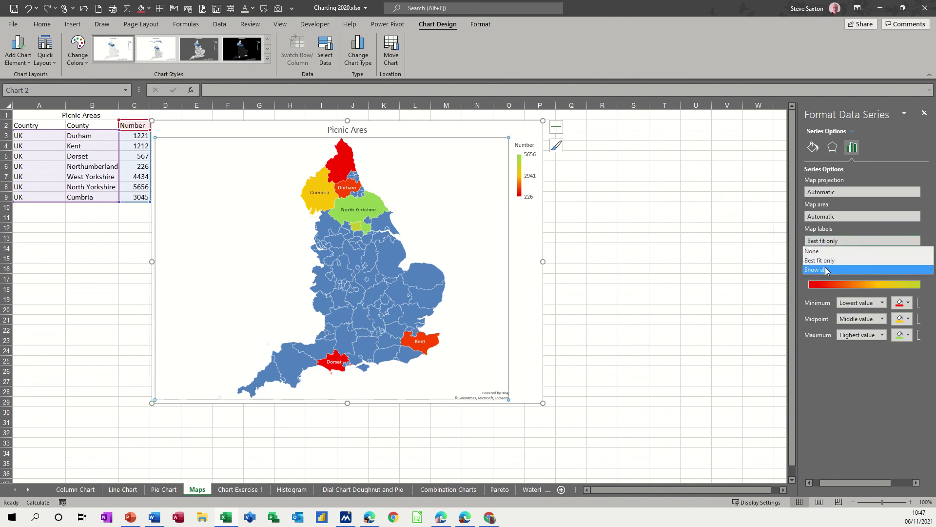
{"action": "left_click", "coordinate": [825, 269]}
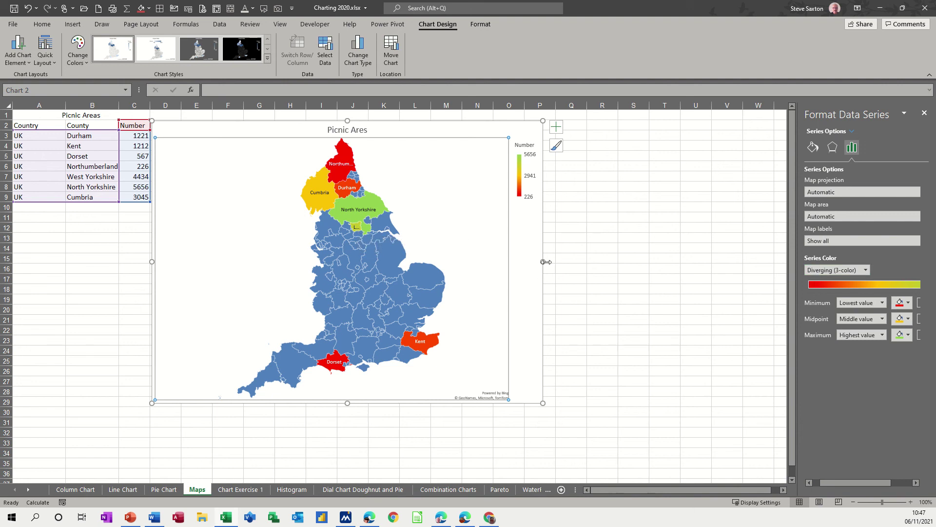
{"action": "left_click_drag", "start_coordinate": [546, 262], "coordinate": [705, 274]}
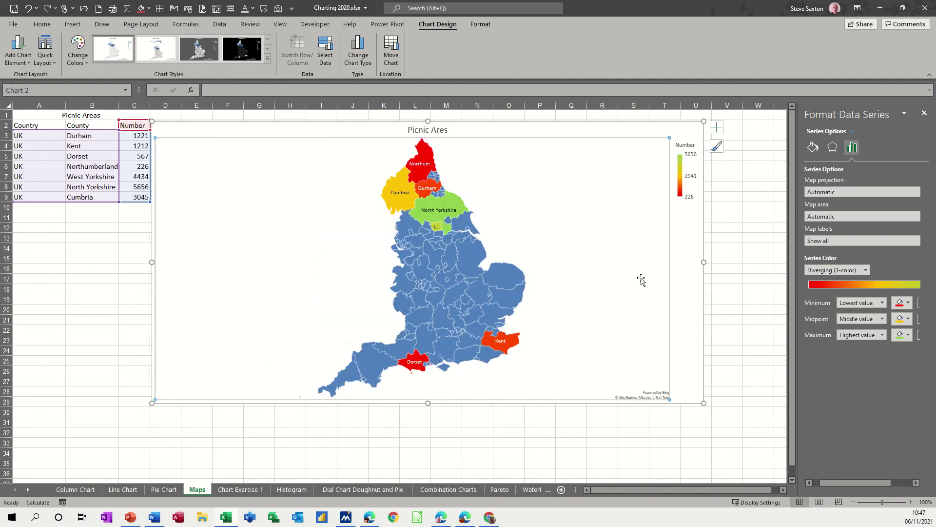
{"action": "mouse_move", "coordinate": [439, 230]}
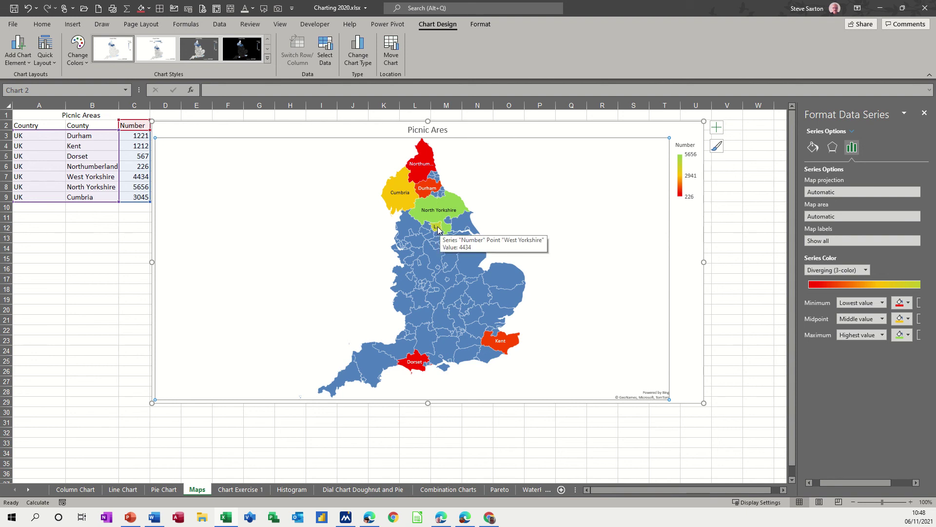
- Deselect the Picnic Ares chart by selecting empty cell V14
{"action": "left_click", "coordinate": [734, 246]}
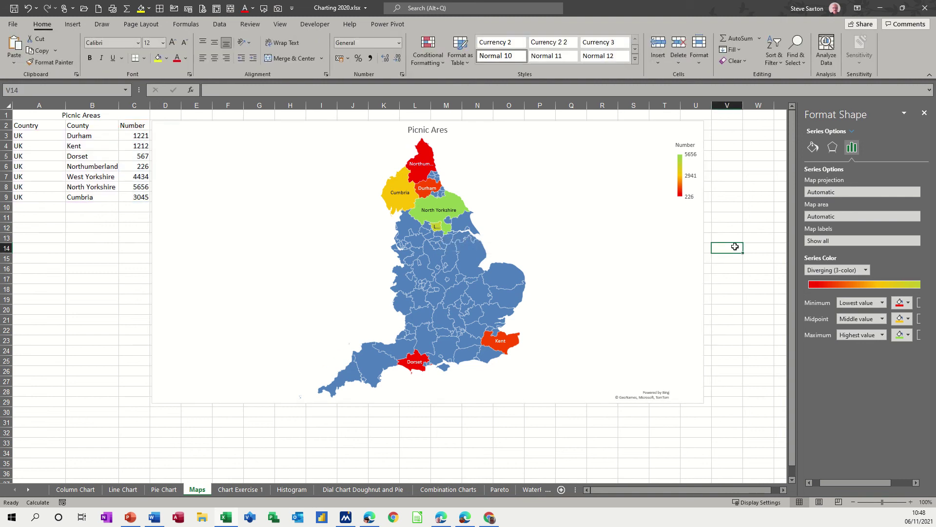